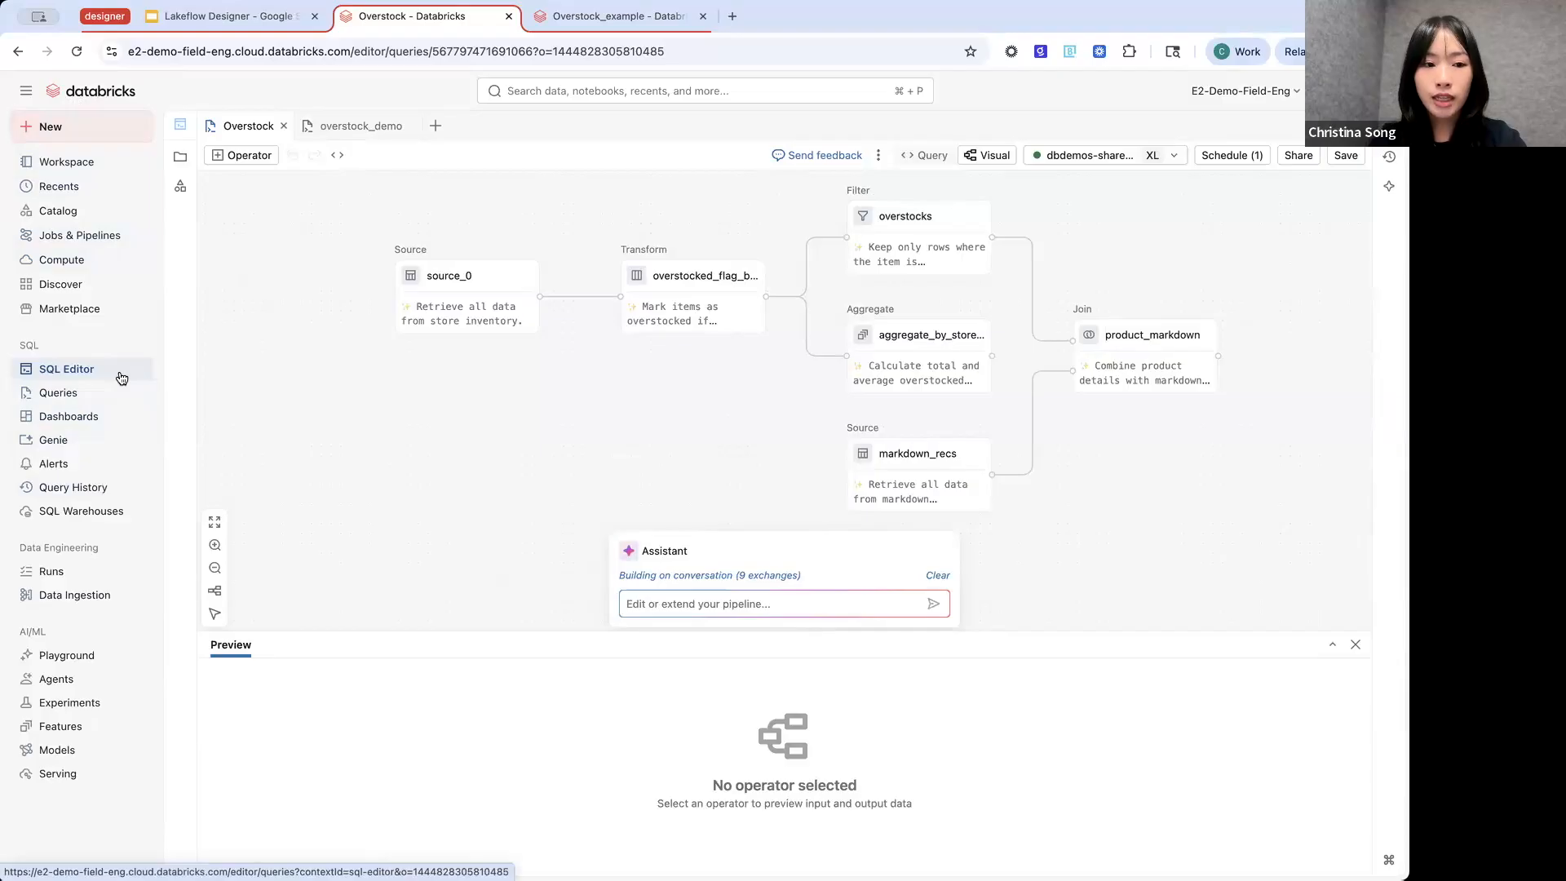
- Compare the Overstock pipeline's SQL query with its visual operator graph
{"action": "left_click", "coordinate": [933, 157]}
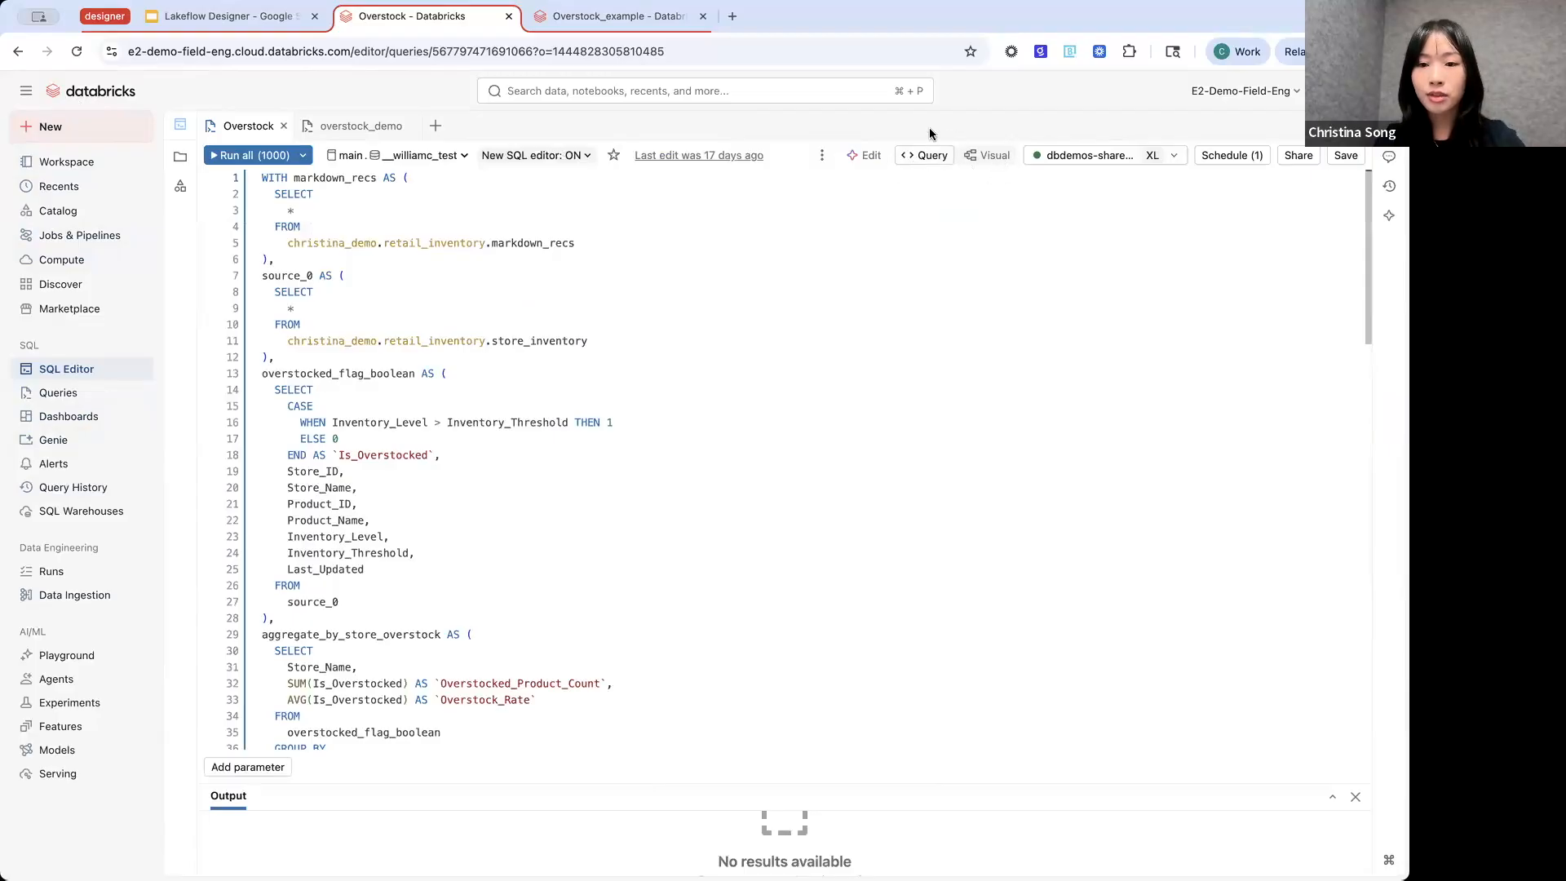
{"action": "left_click", "coordinate": [972, 157]}
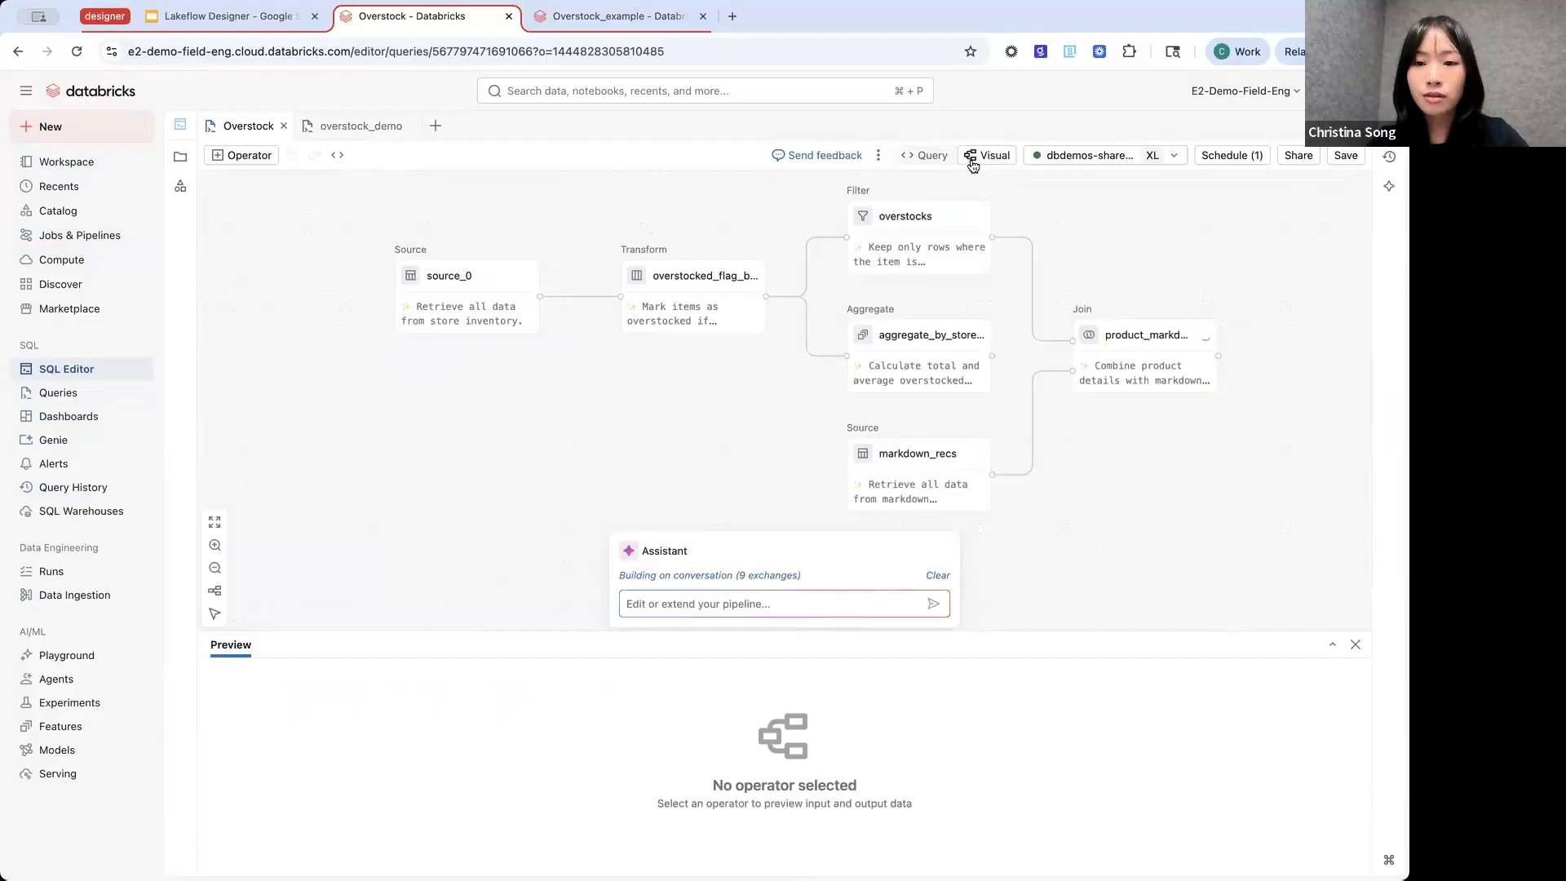
{"action": "left_click", "coordinate": [932, 157]}
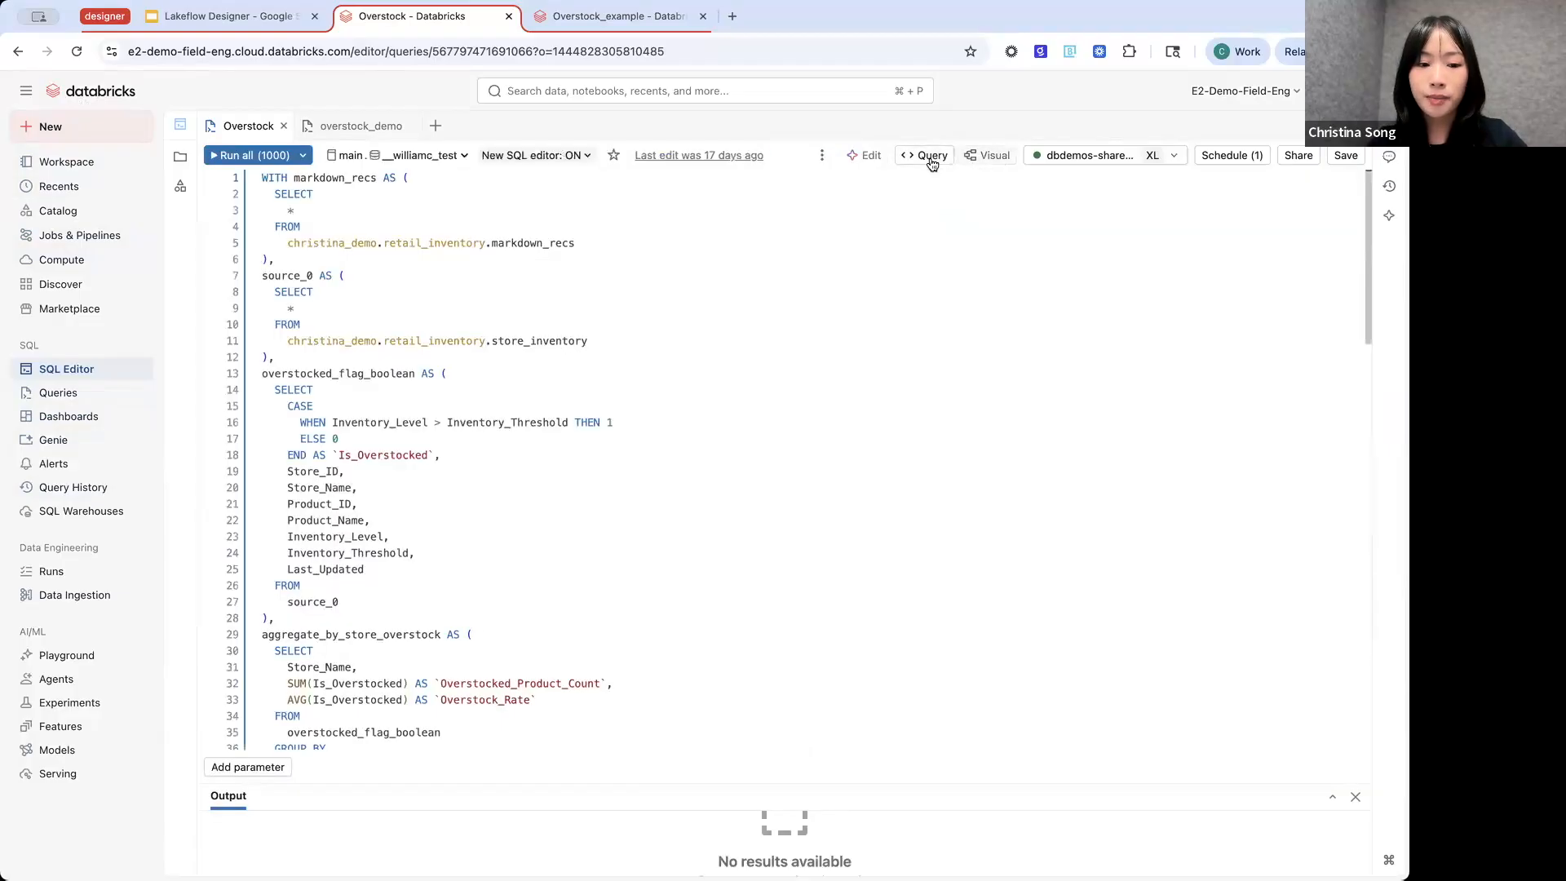
{"action": "left_click", "coordinate": [984, 161]}
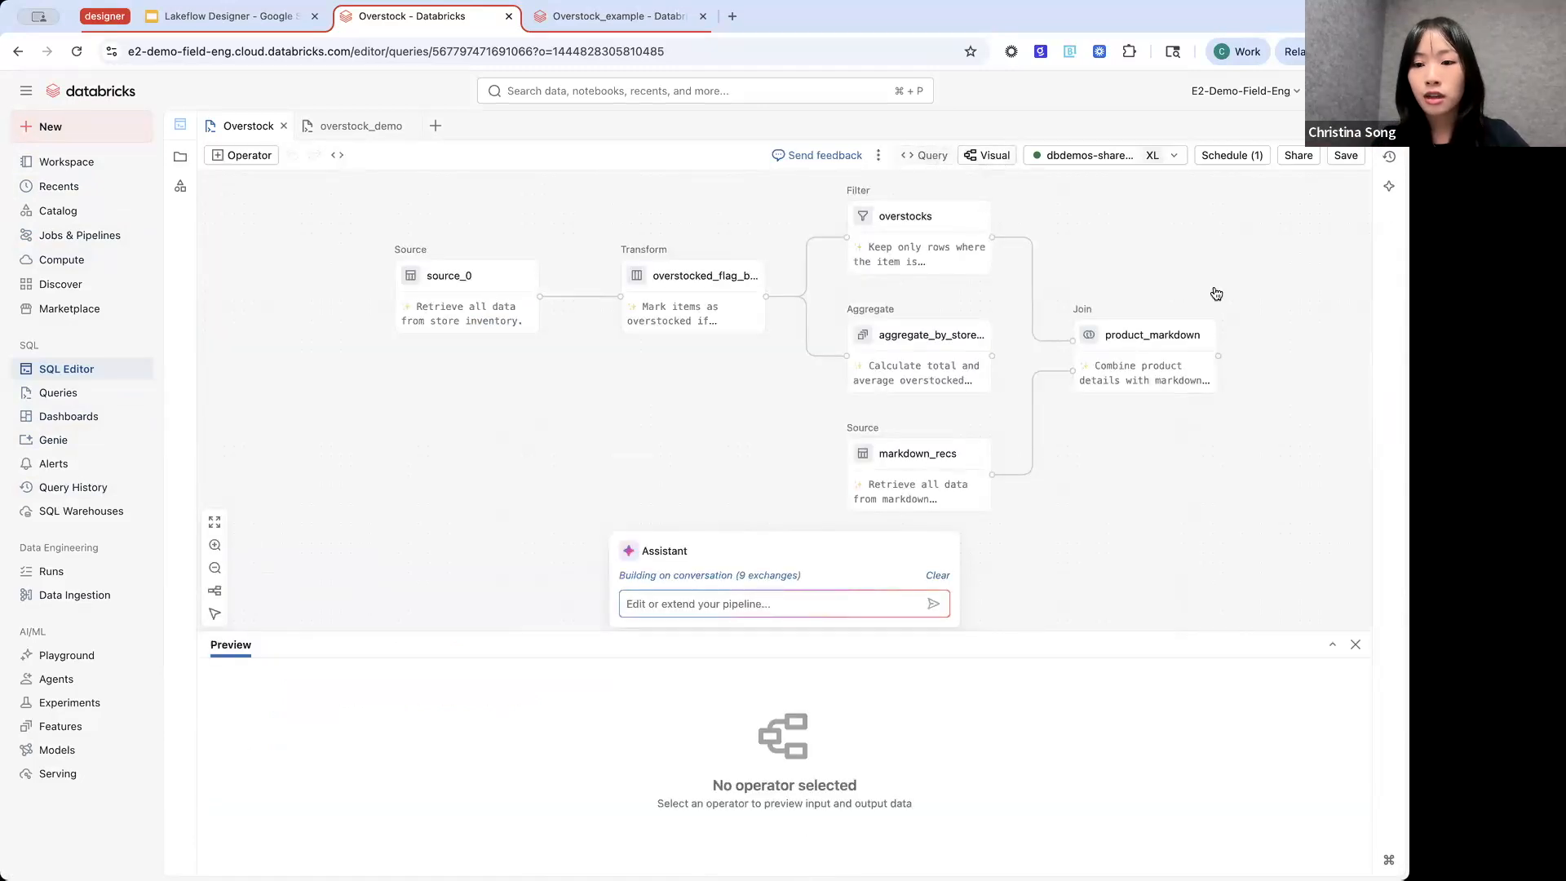
{"action": "scroll", "coordinate": [1216, 293], "scroll_direction": "right", "scroll_amount": 1}
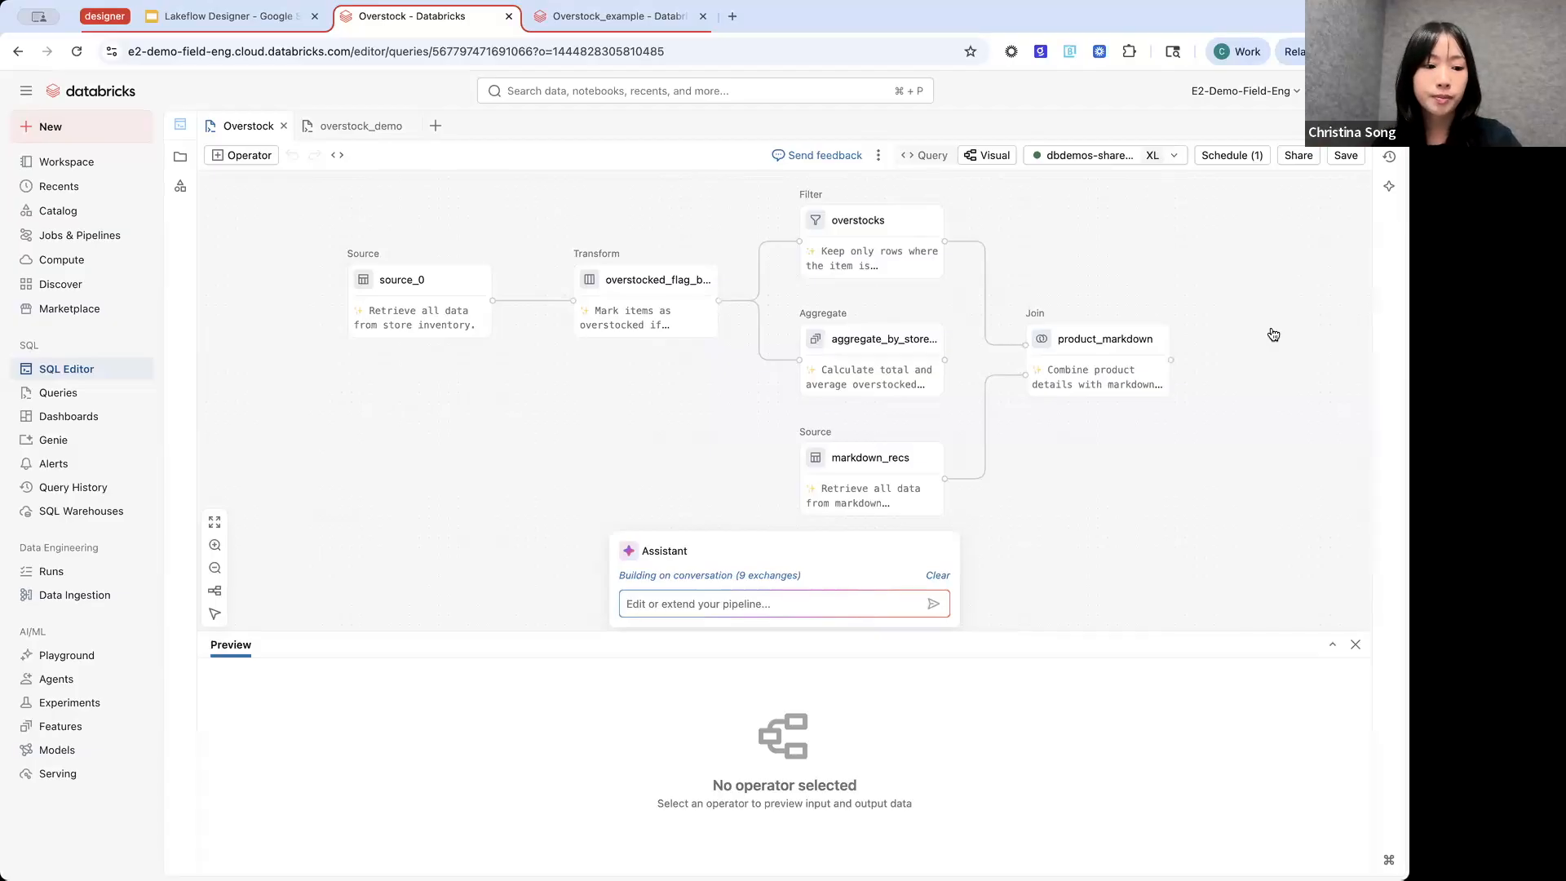
- Delete the source_0 operator in the overstock_demo file and check the emptied pipeline's SQL code before returning to the visual canvas
{"action": "left_click", "coordinate": [380, 128]}
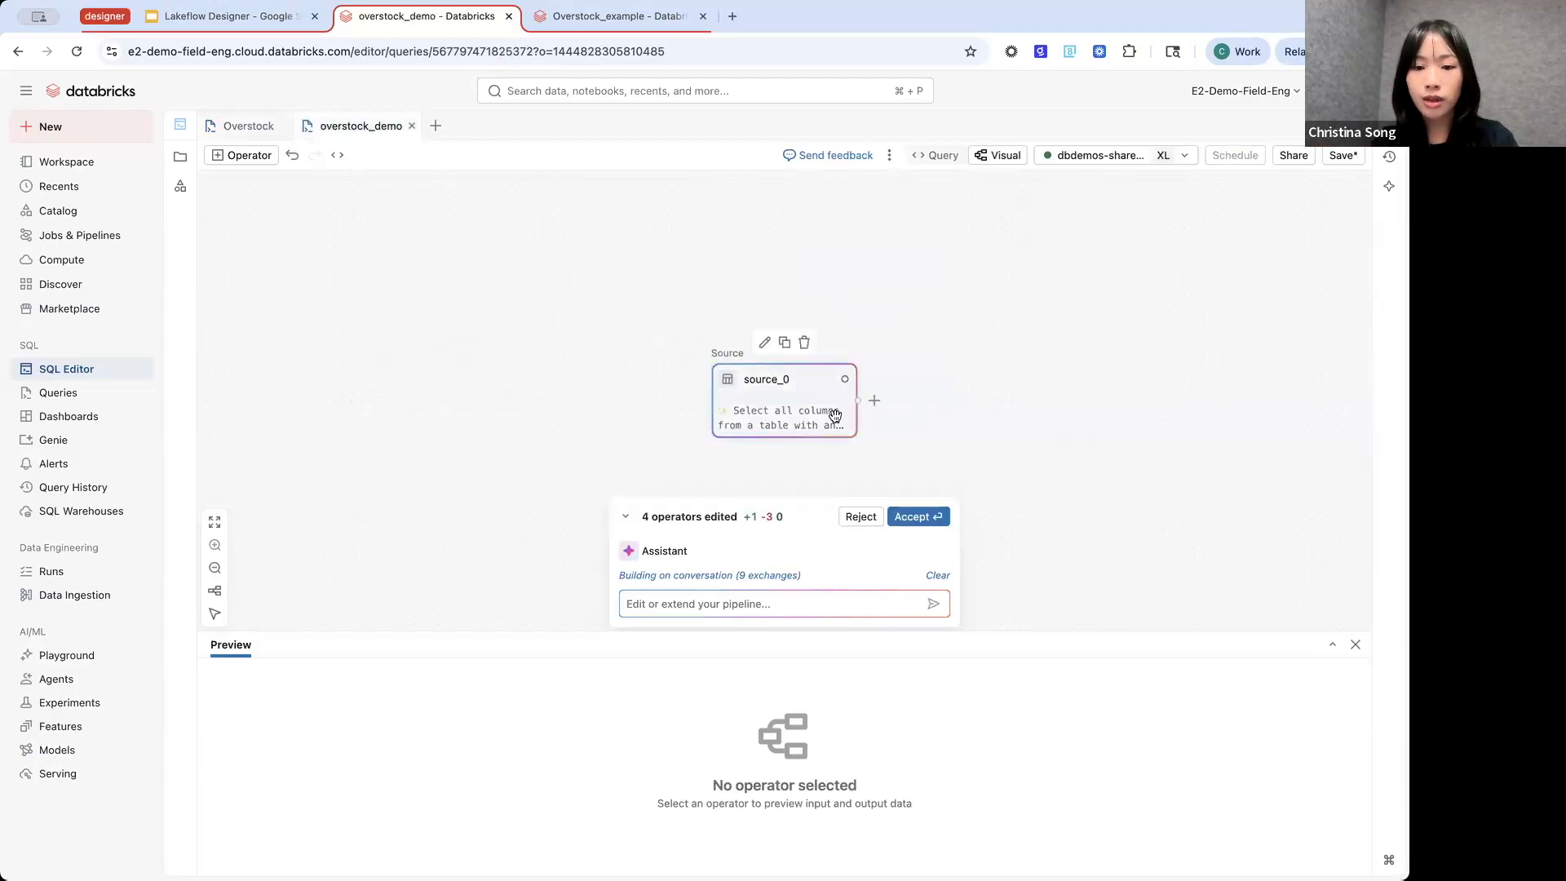
{"action": "left_click", "coordinate": [805, 344]}
{"action": "left_click", "coordinate": [944, 155]}
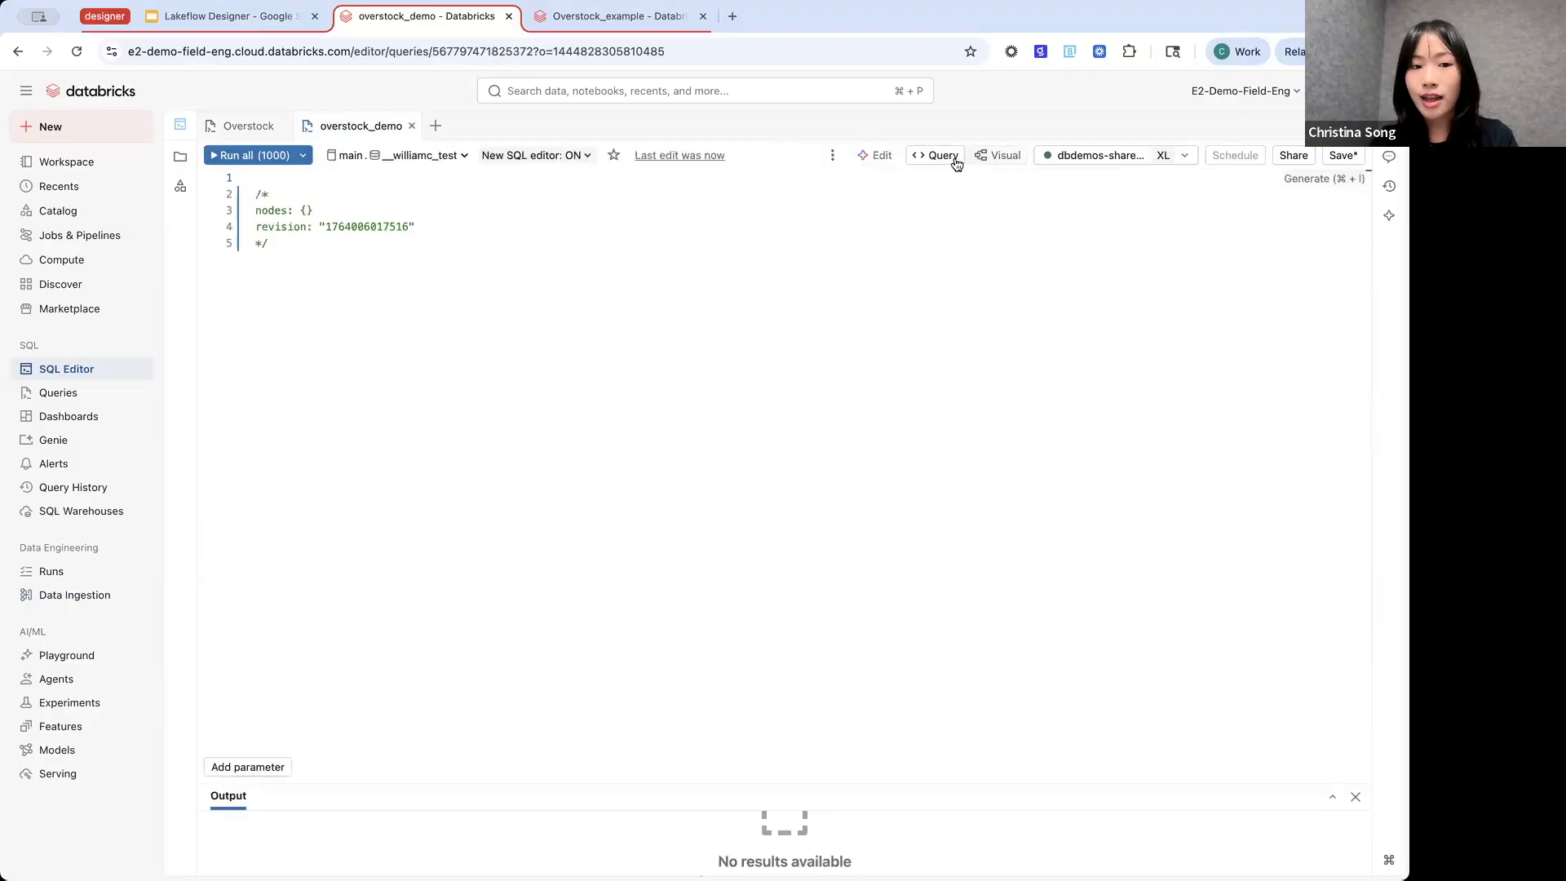
{"action": "left_click", "coordinate": [981, 156]}
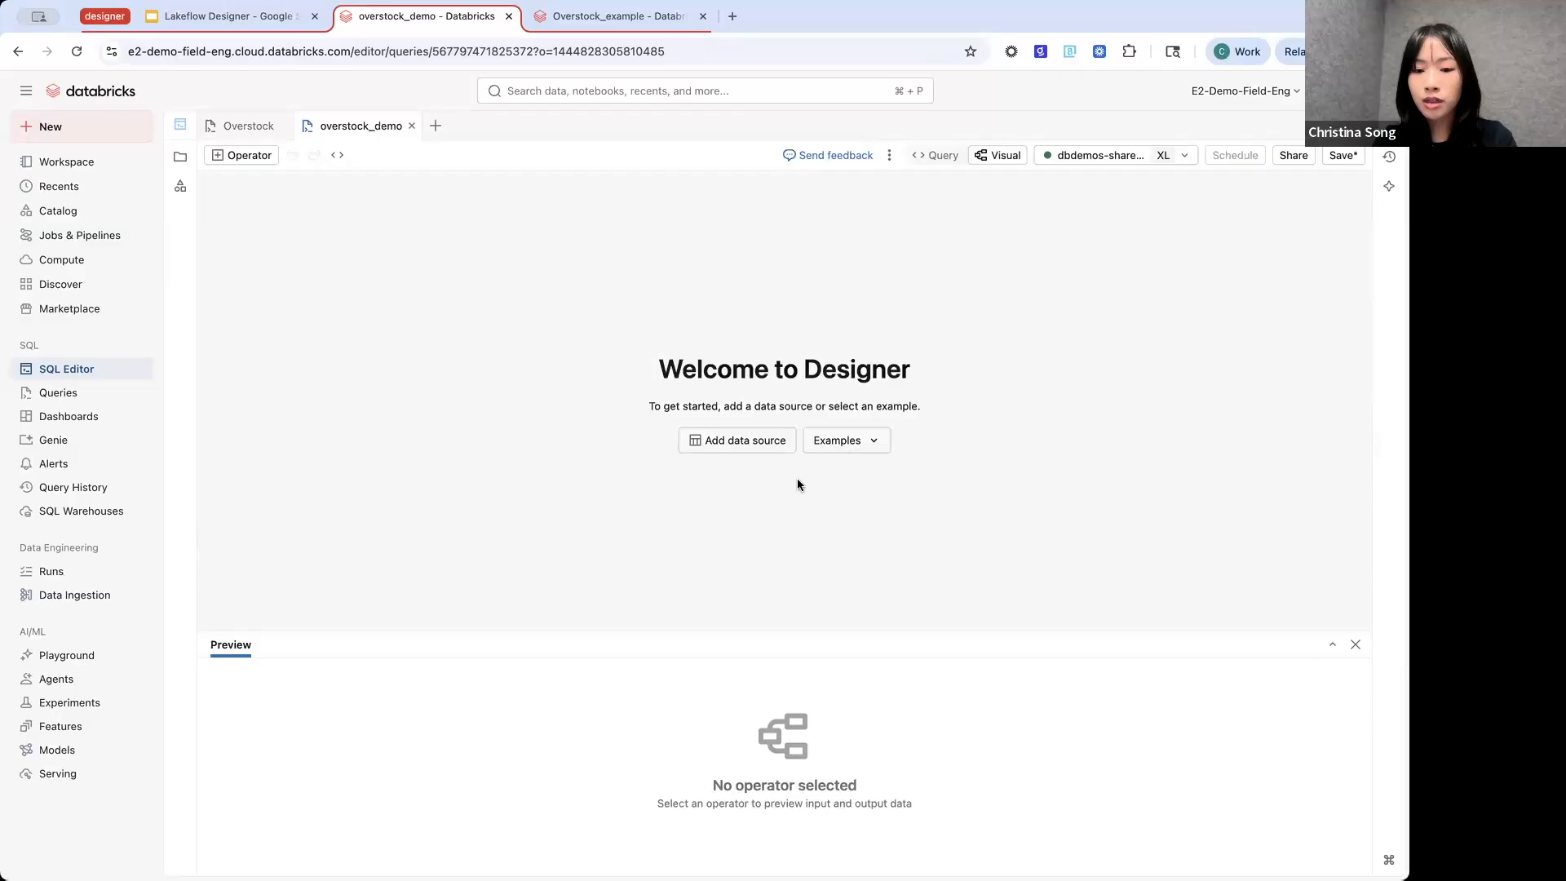
- Add a data source to the canvas using the existing store_inventory table from the retail_inventory schema
{"action": "left_click", "coordinate": [762, 451]}
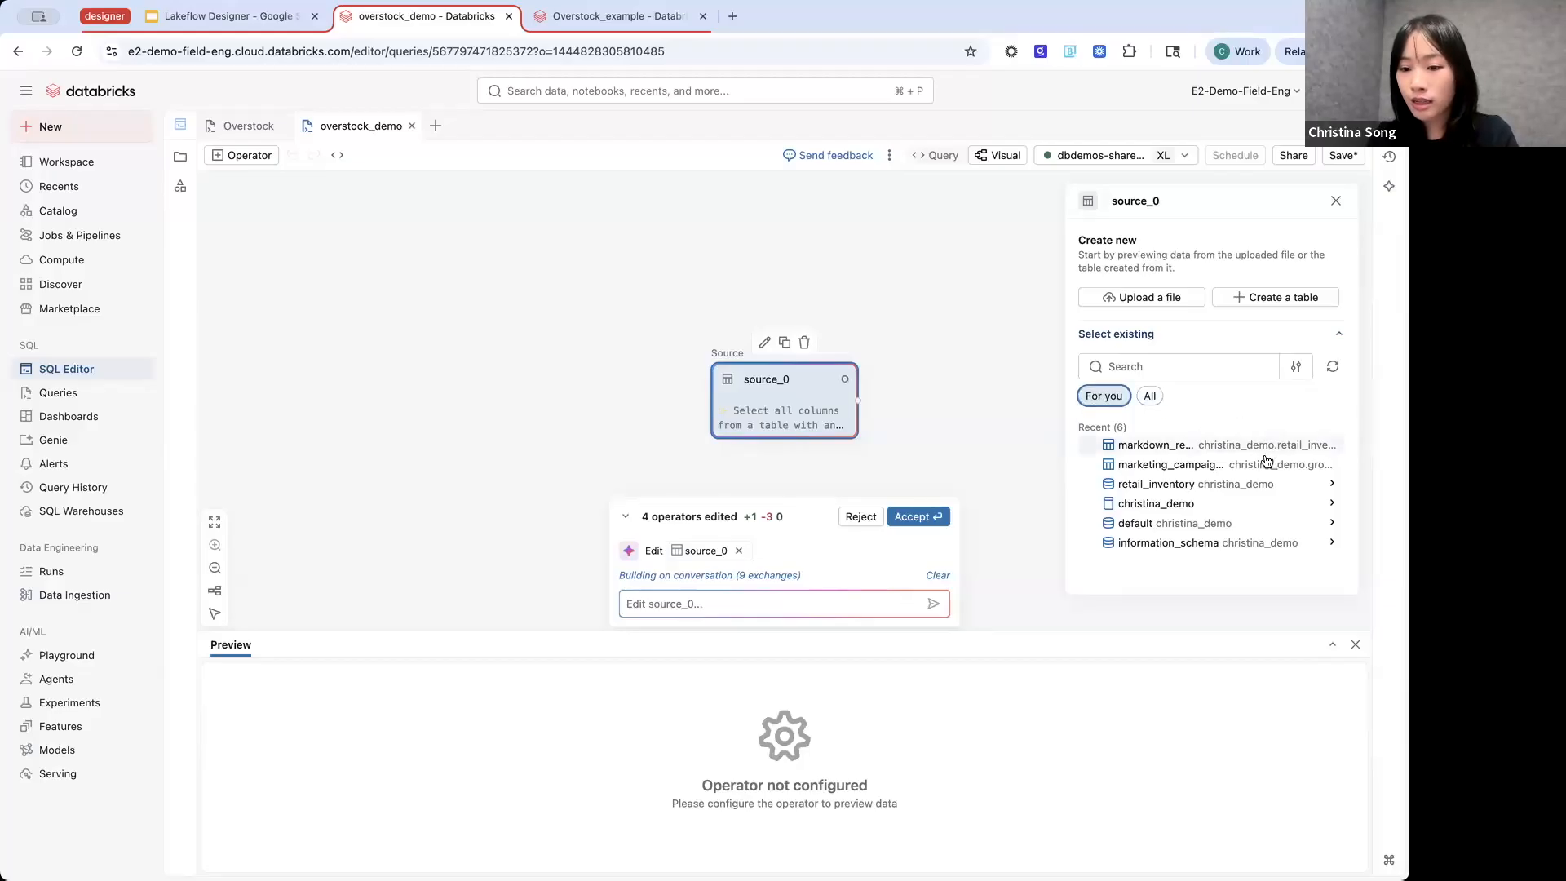
{"action": "left_click", "coordinate": [1224, 492]}
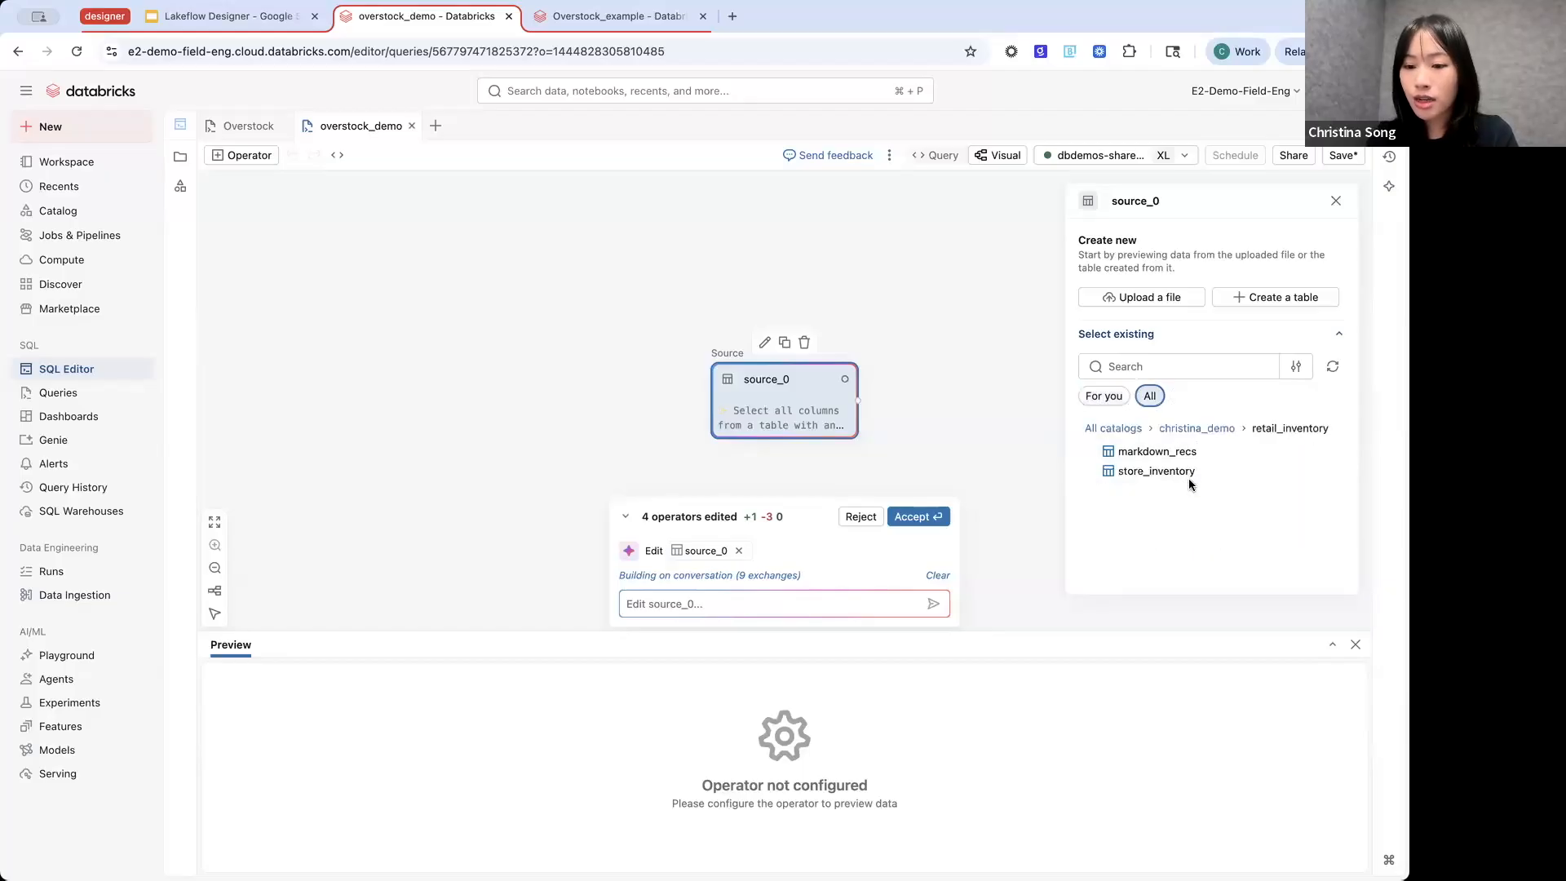
{"action": "left_click", "coordinate": [1179, 479]}
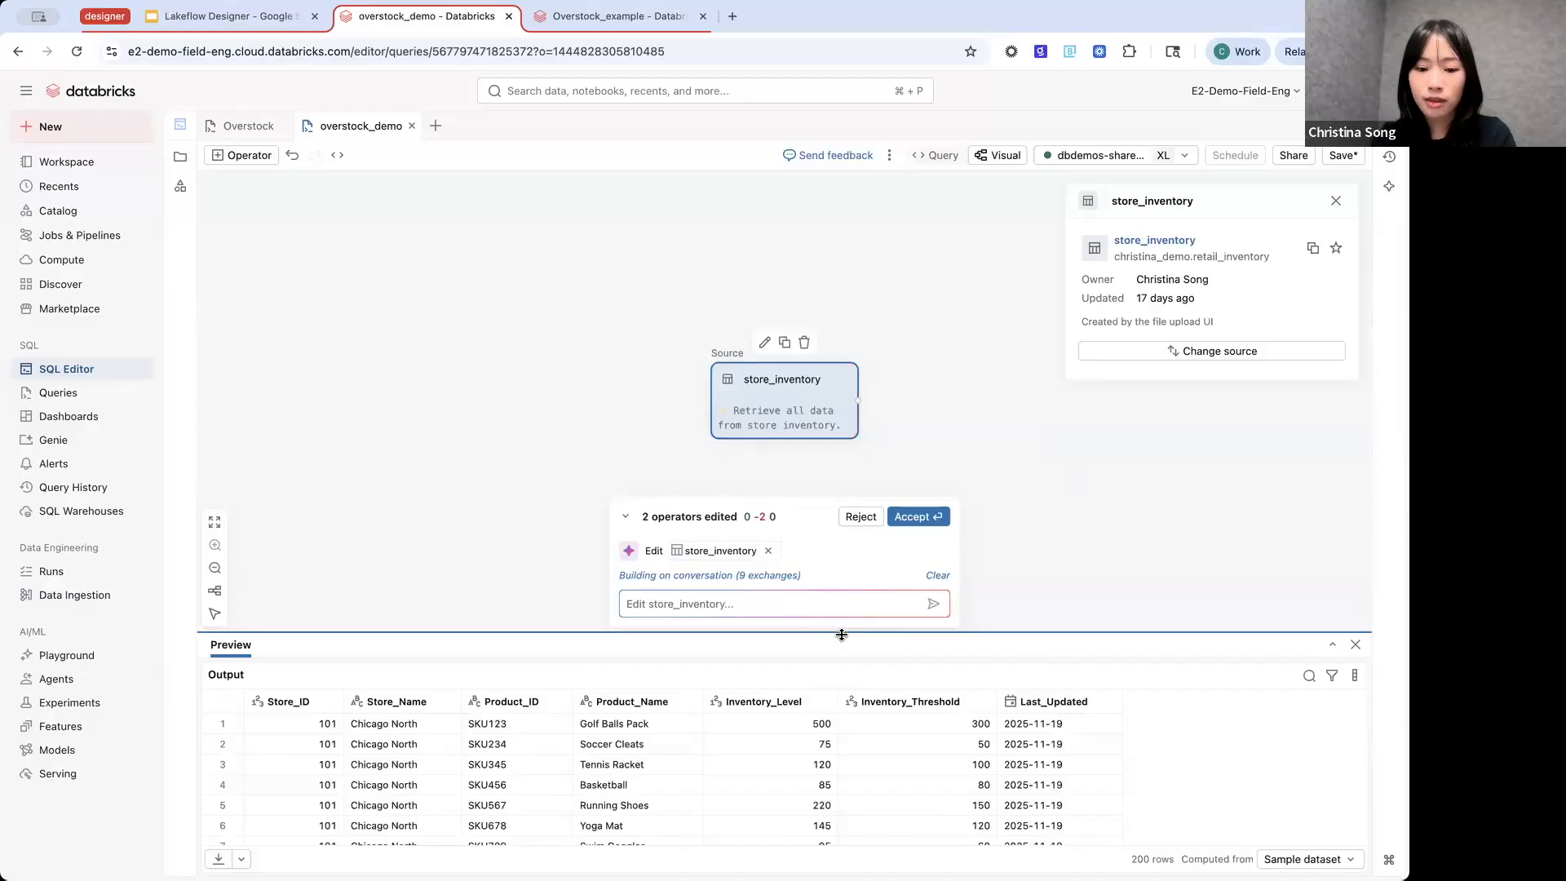
- Enlarge the preview and examine the store_inventory rows, including inventory levels and thresholds
{"action": "left_click_drag", "start_coordinate": [842, 633], "coordinate": [826, 439]}
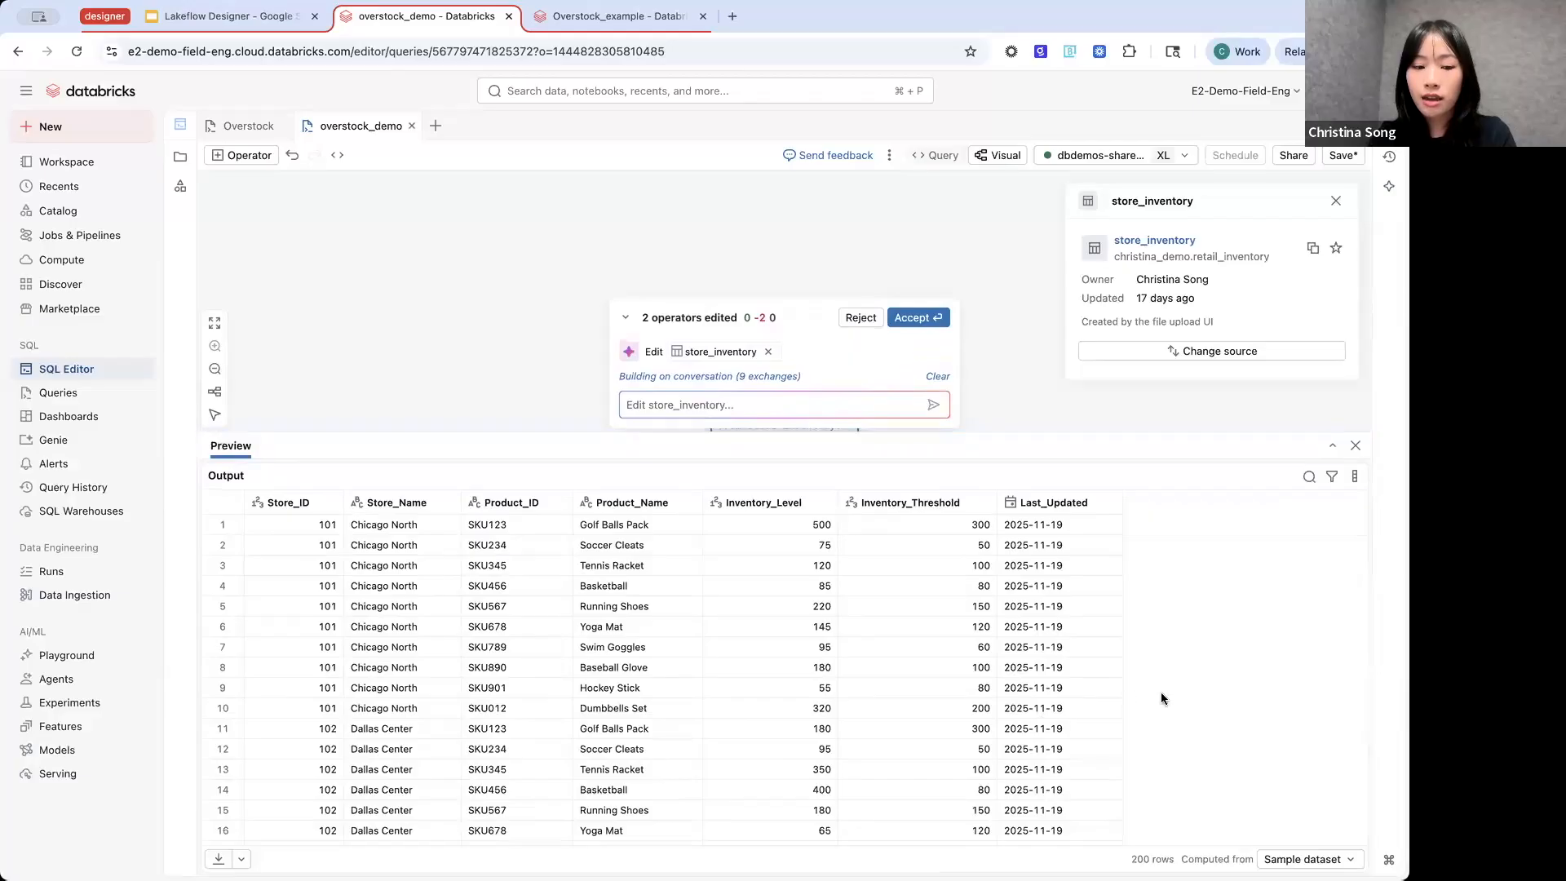
{"action": "scroll", "coordinate": [1121, 692], "scroll_direction": "down", "scroll_amount": 2}
{"action": "scroll", "coordinate": [1120, 692], "scroll_direction": "up", "scroll_amount": 2}
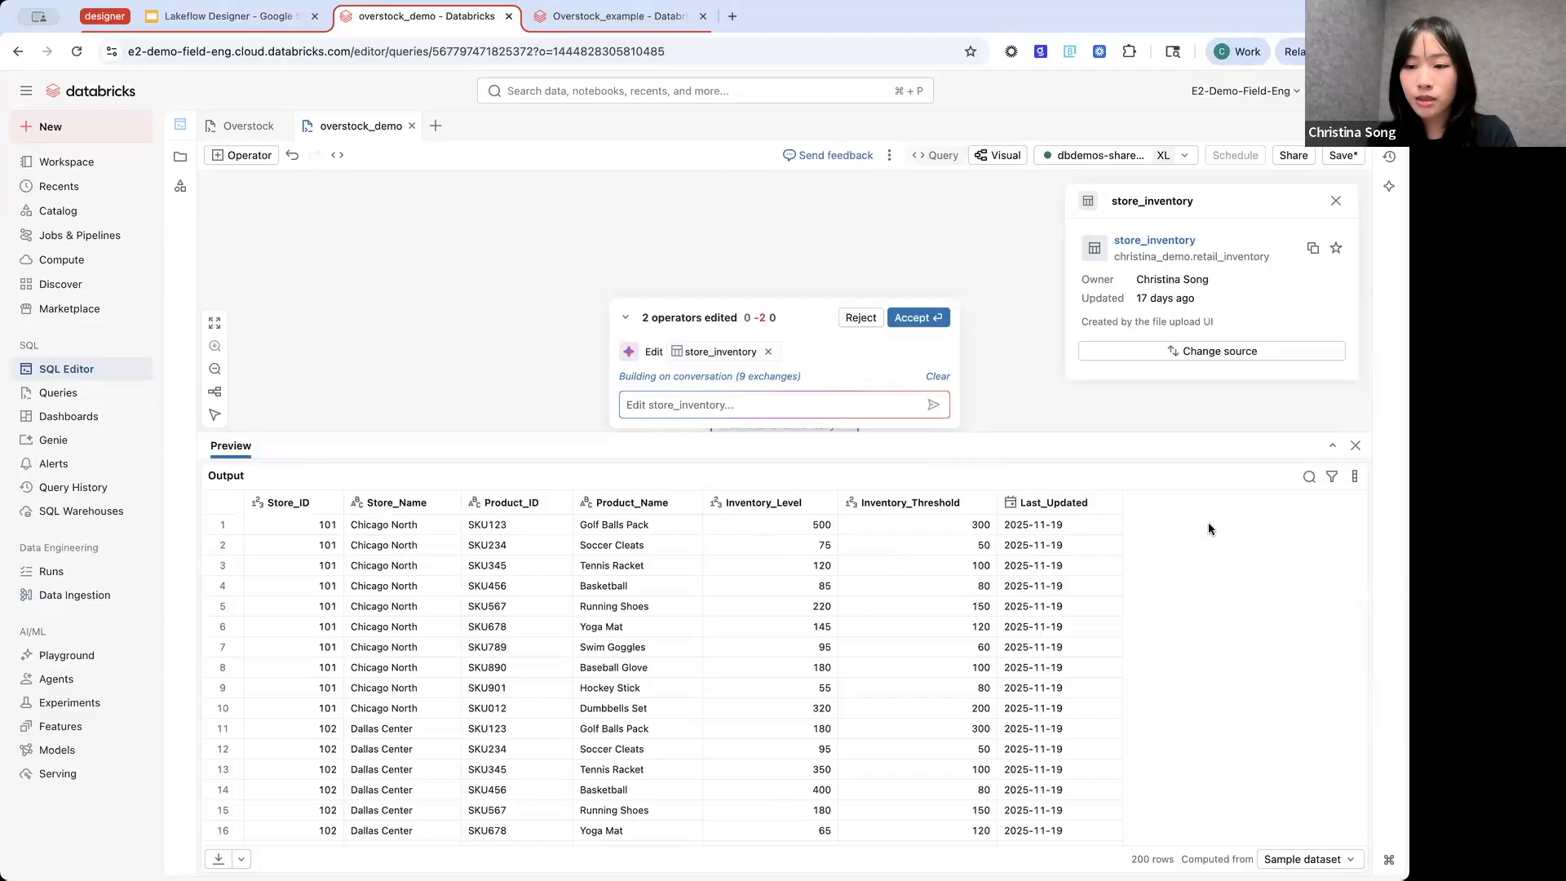
- Accept the pending operator edits and ask the Assistant to add a new column that identifies whether the product is overstocked or not
{"action": "left_click_drag", "start_coordinate": [789, 430], "coordinate": [787, 448]}
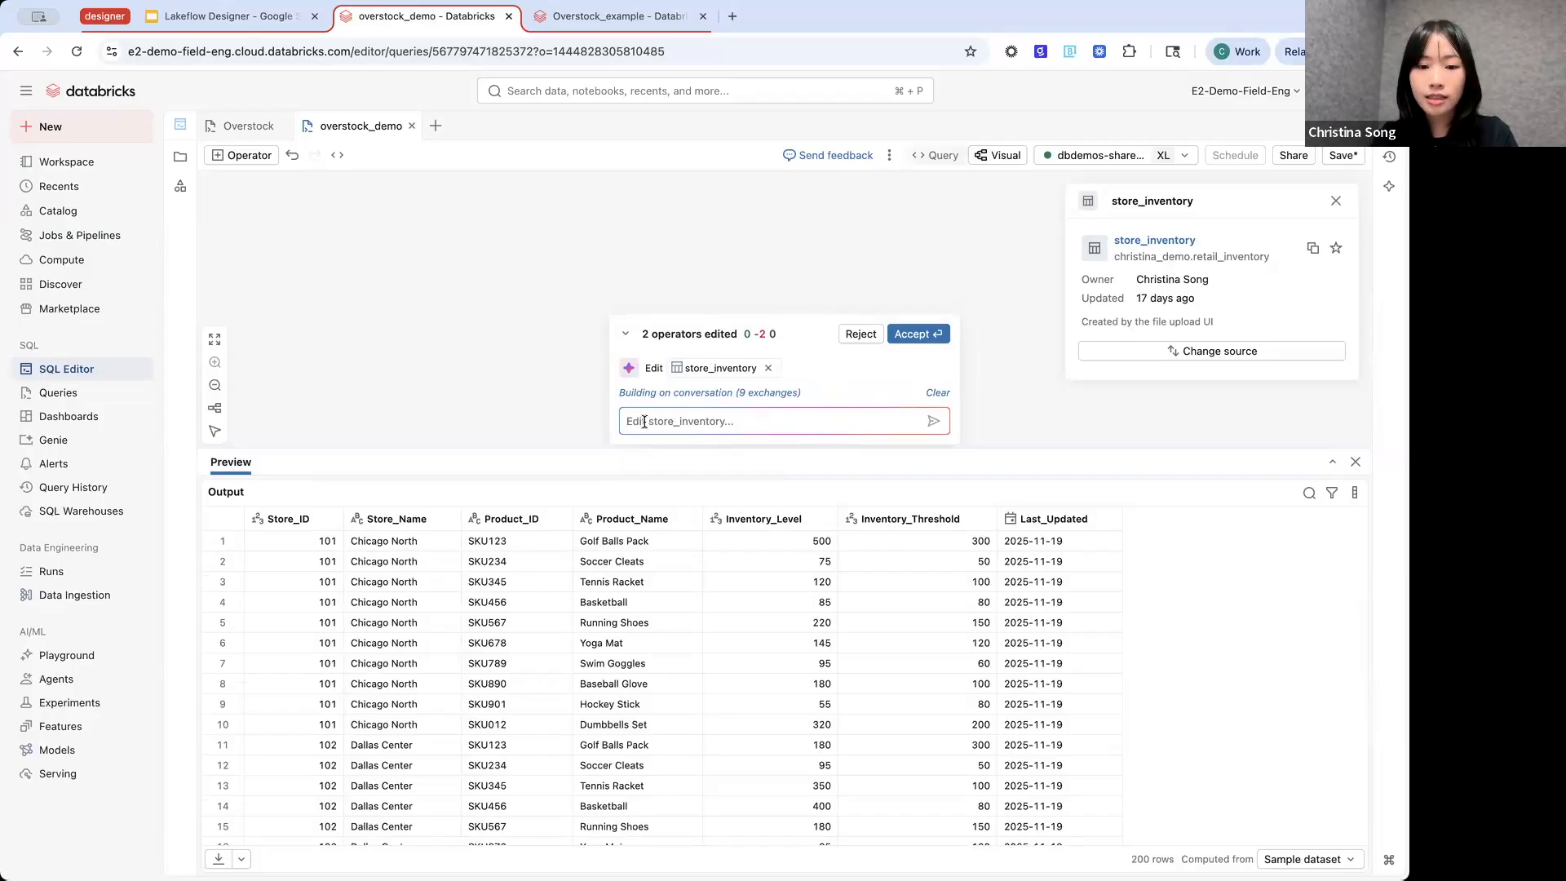
{"action": "left_click_drag", "start_coordinate": [642, 504], "coordinate": [647, 642]}
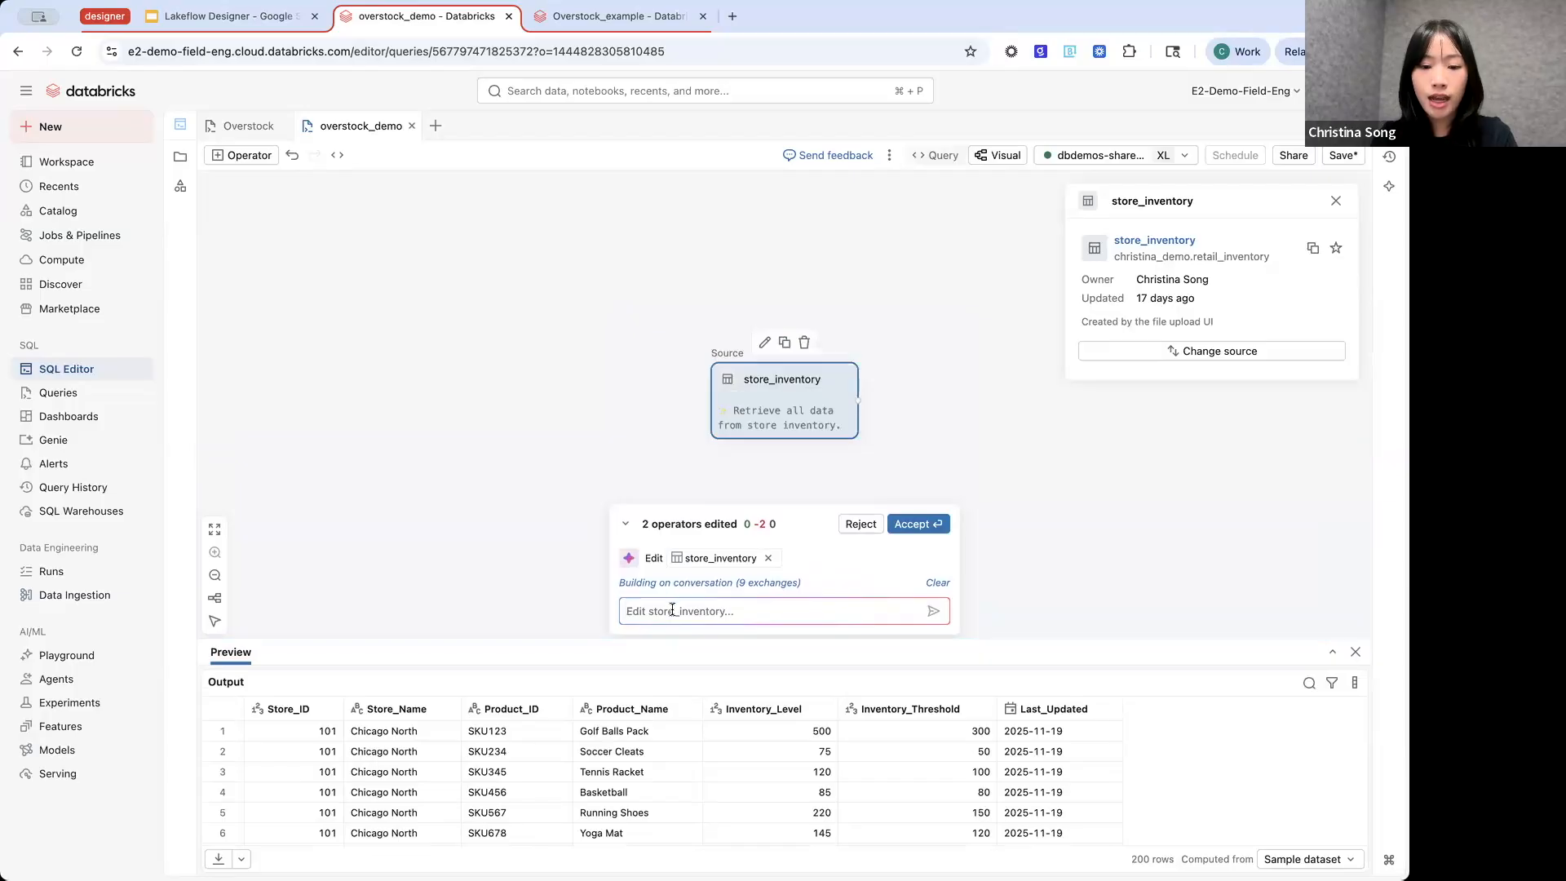
{"action": "type", "text": "can you add a new column that i d"}
{"action": "key", "text": "BackSpace"}
{"action": "key", "text": "BackSpace"}
{"action": "key", "text": "BackSpace"}
{"action": "key", "text": "BackSpace"}
{"action": "type", "text": "entifies whether the"}
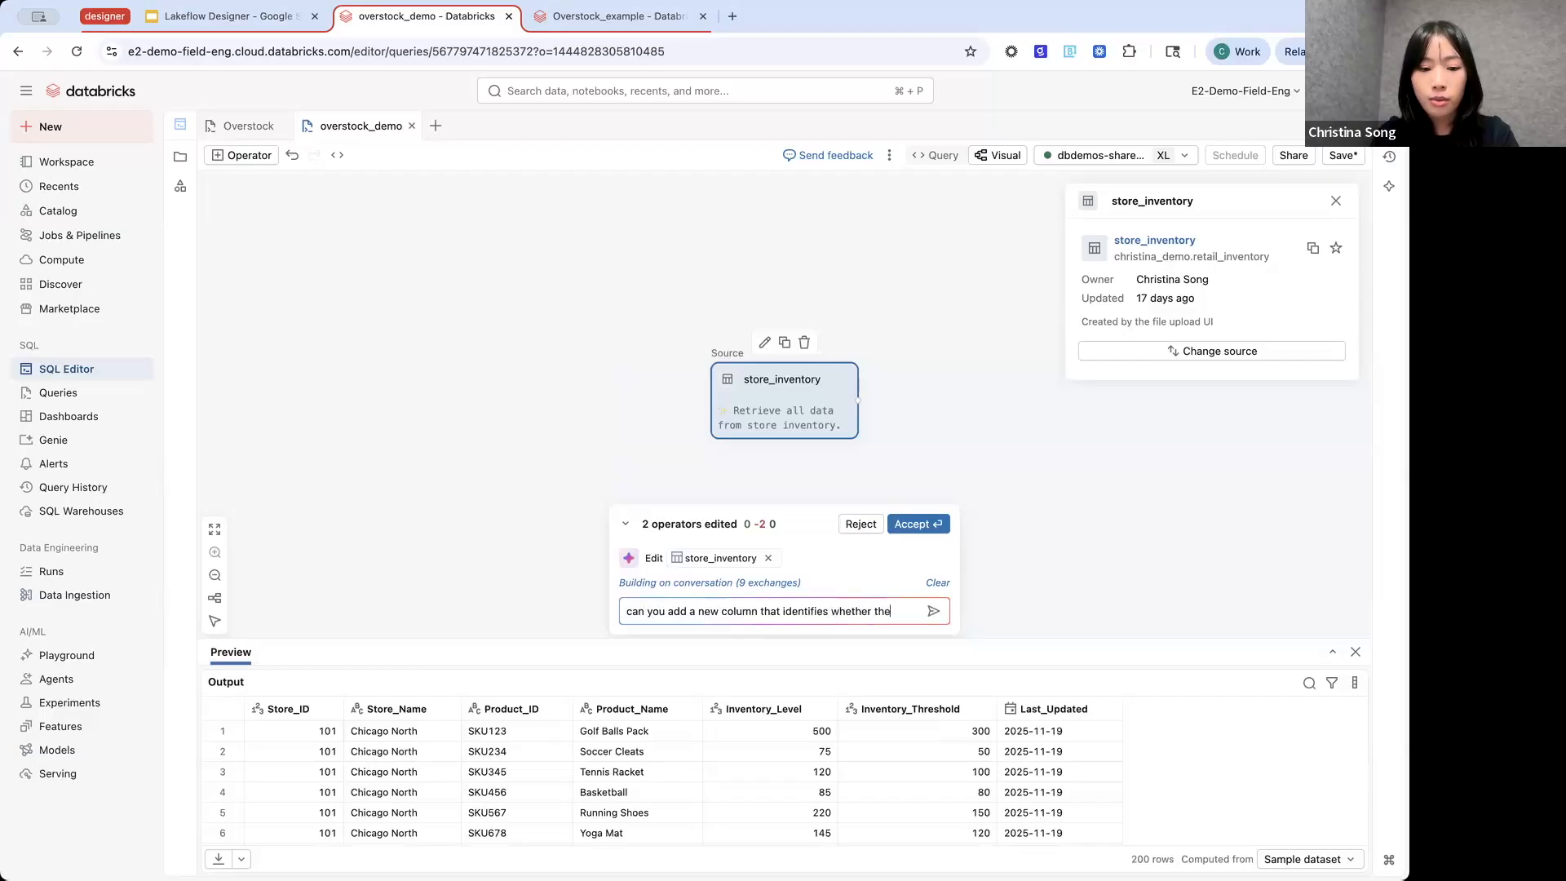
{"action": "type", "text": " product is overstocked or not?"}
{"action": "left_click", "coordinate": [905, 506]}
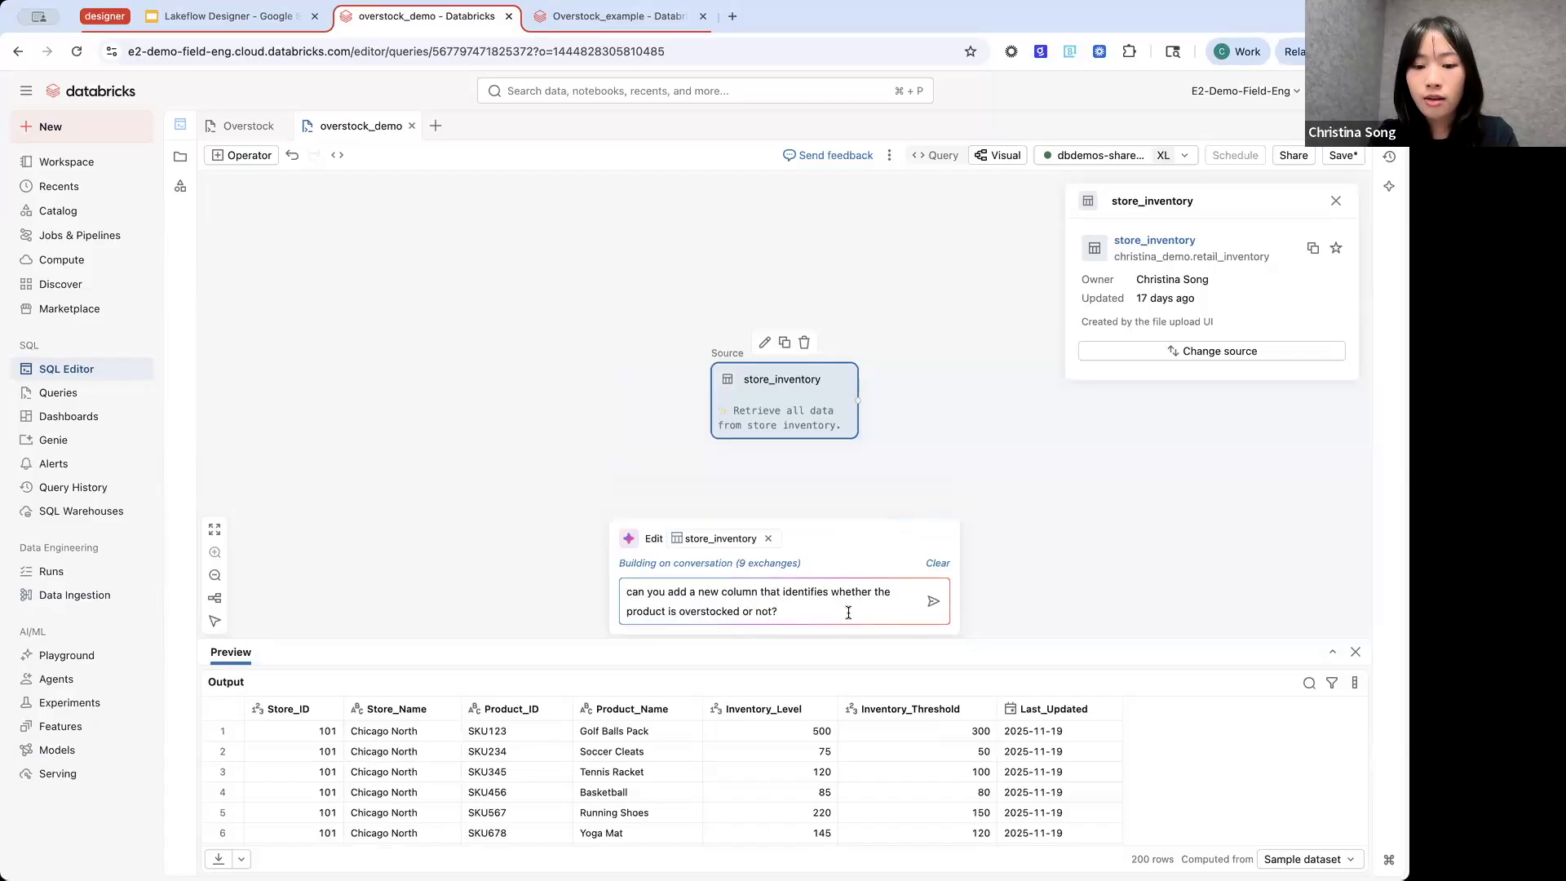
{"action": "left_click", "coordinate": [934, 604]}
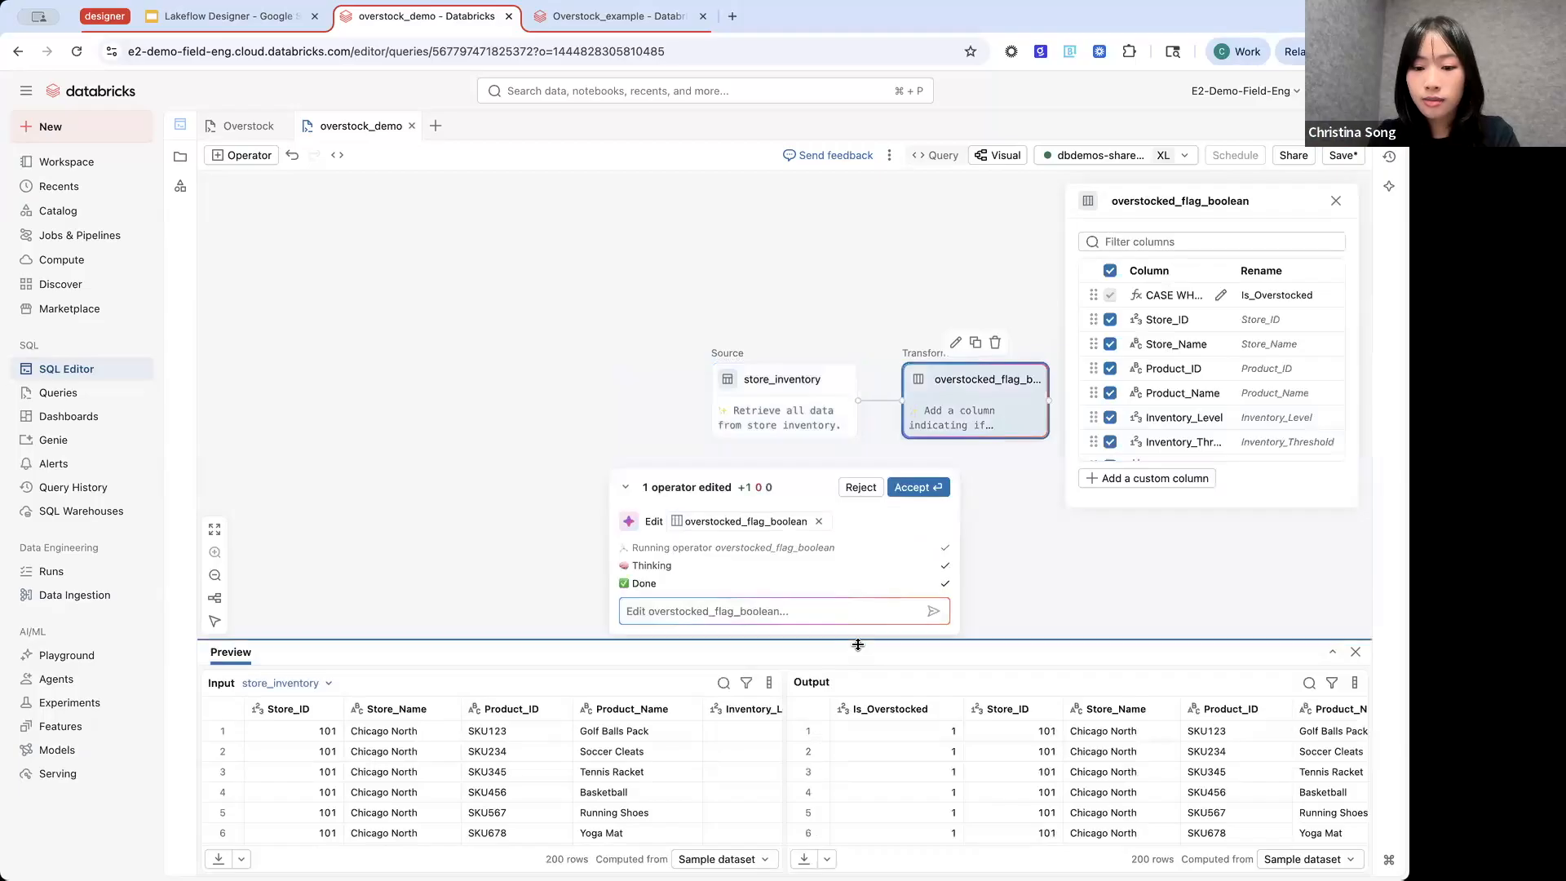
- Examine the transform's output preview, checking the Is_Overstocked values against the Inventory_Level and Inventory_Threshold columns
{"action": "left_click_drag", "start_coordinate": [858, 645], "coordinate": [864, 601]}
{"action": "scroll", "coordinate": [936, 761], "scroll_direction": "right", "scroll_amount": 5}
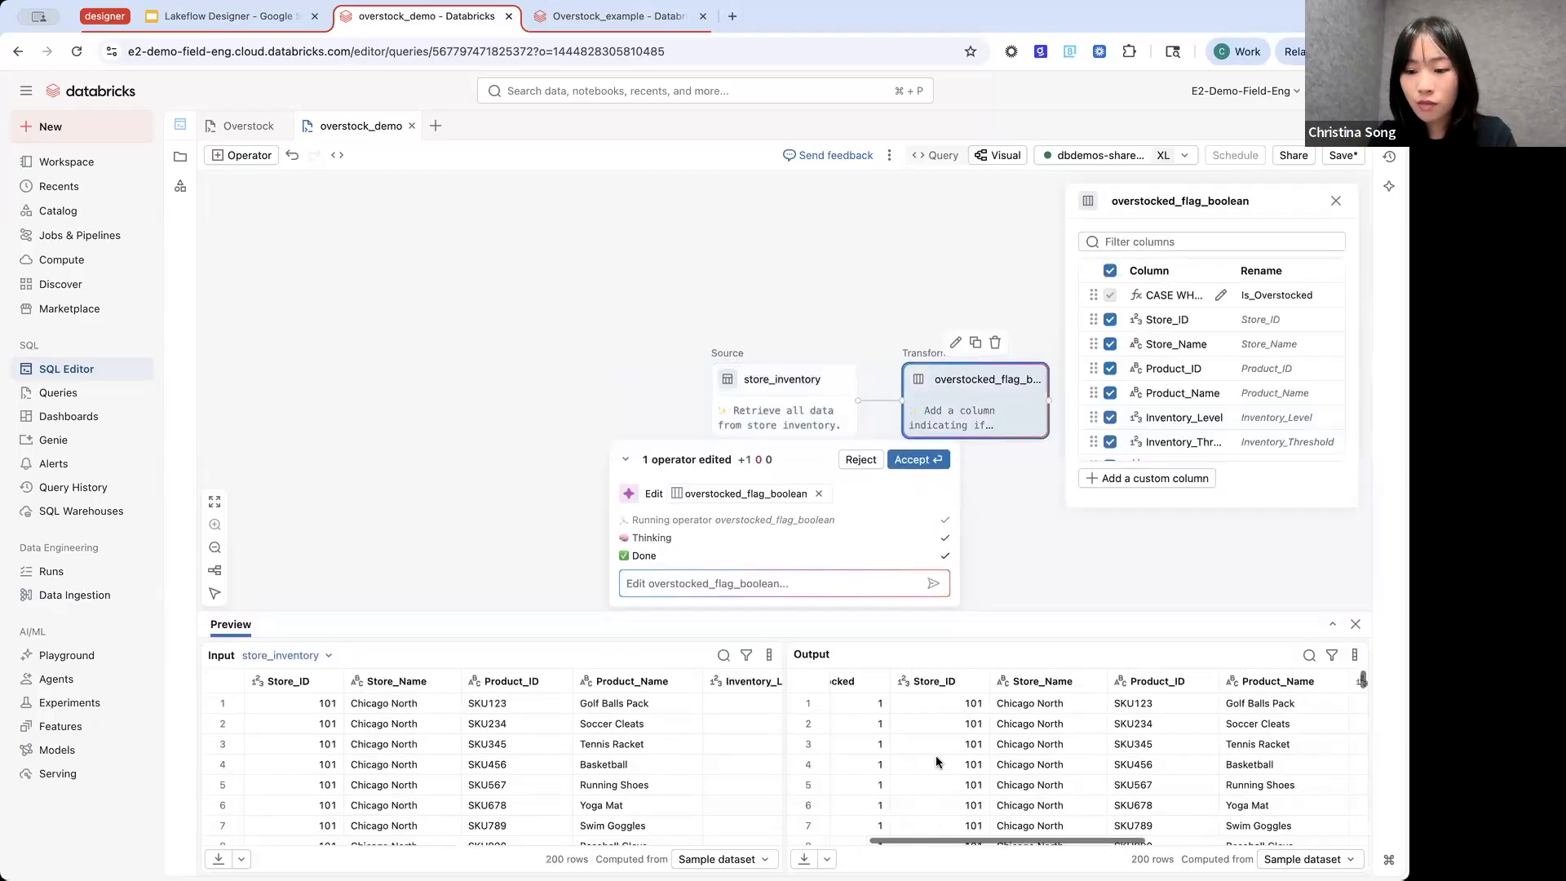
{"action": "scroll", "coordinate": [936, 758], "scroll_direction": "left", "scroll_amount": 5}
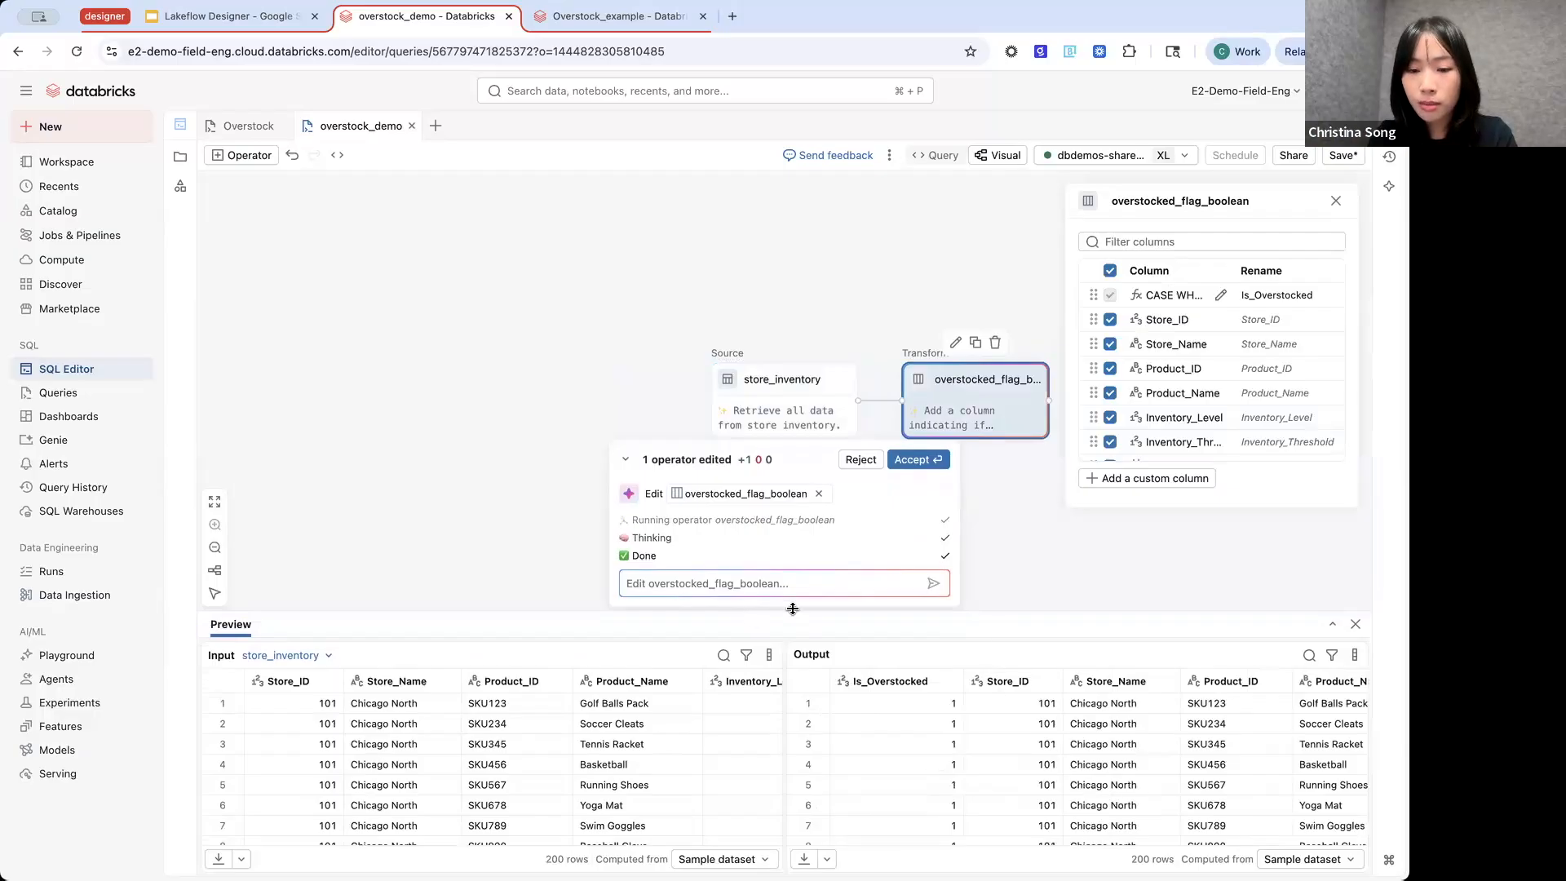
{"action": "scroll", "coordinate": [881, 322], "scroll_direction": "right", "scroll_amount": 3}
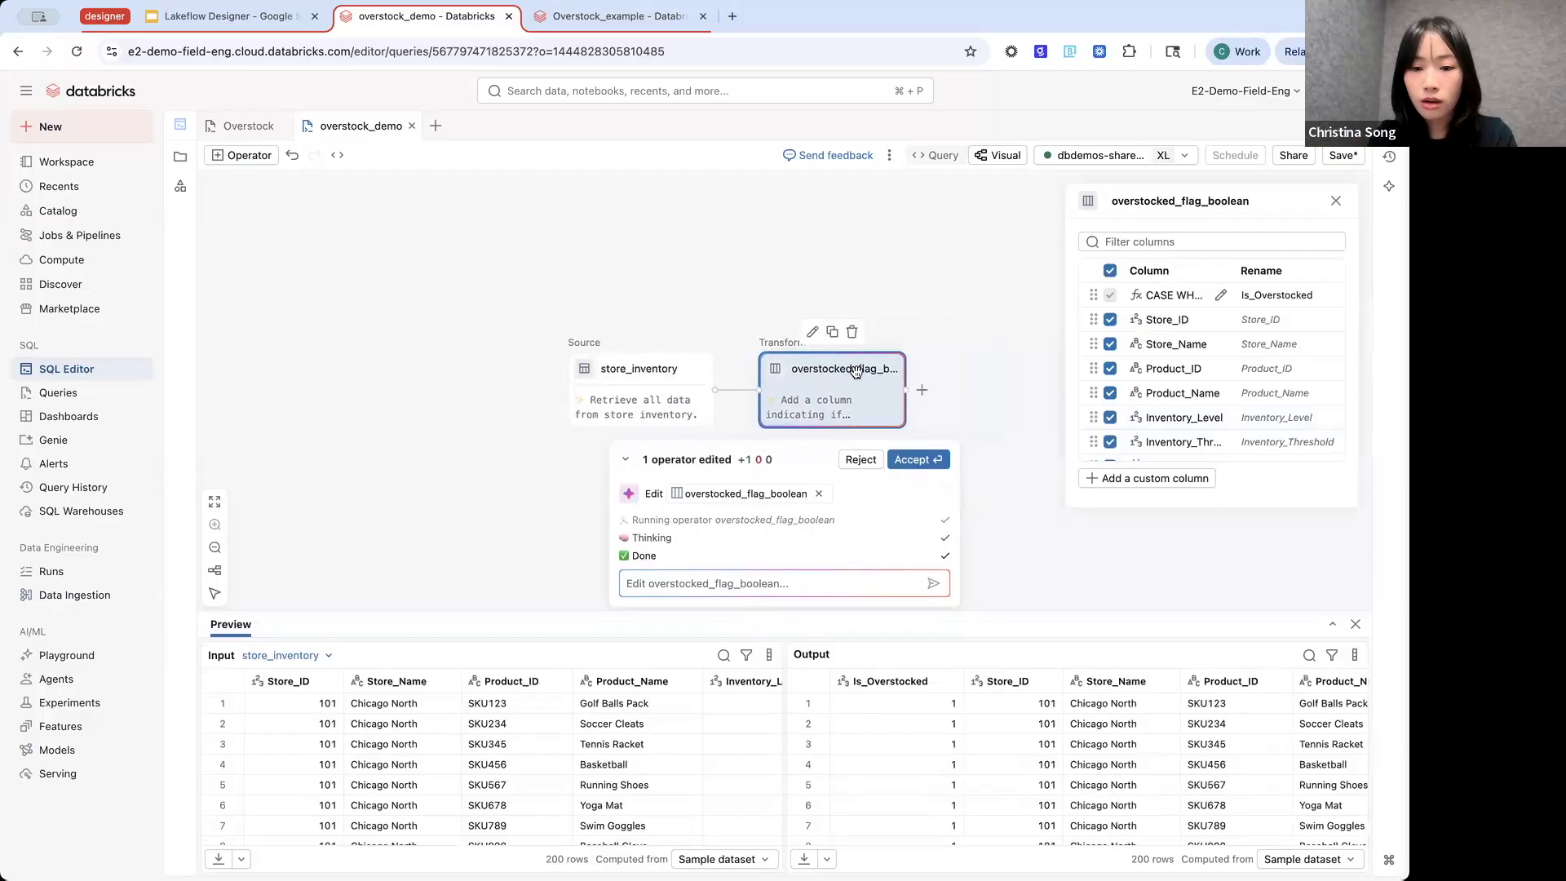
{"action": "left_click_drag", "start_coordinate": [859, 613], "coordinate": [842, 451]}
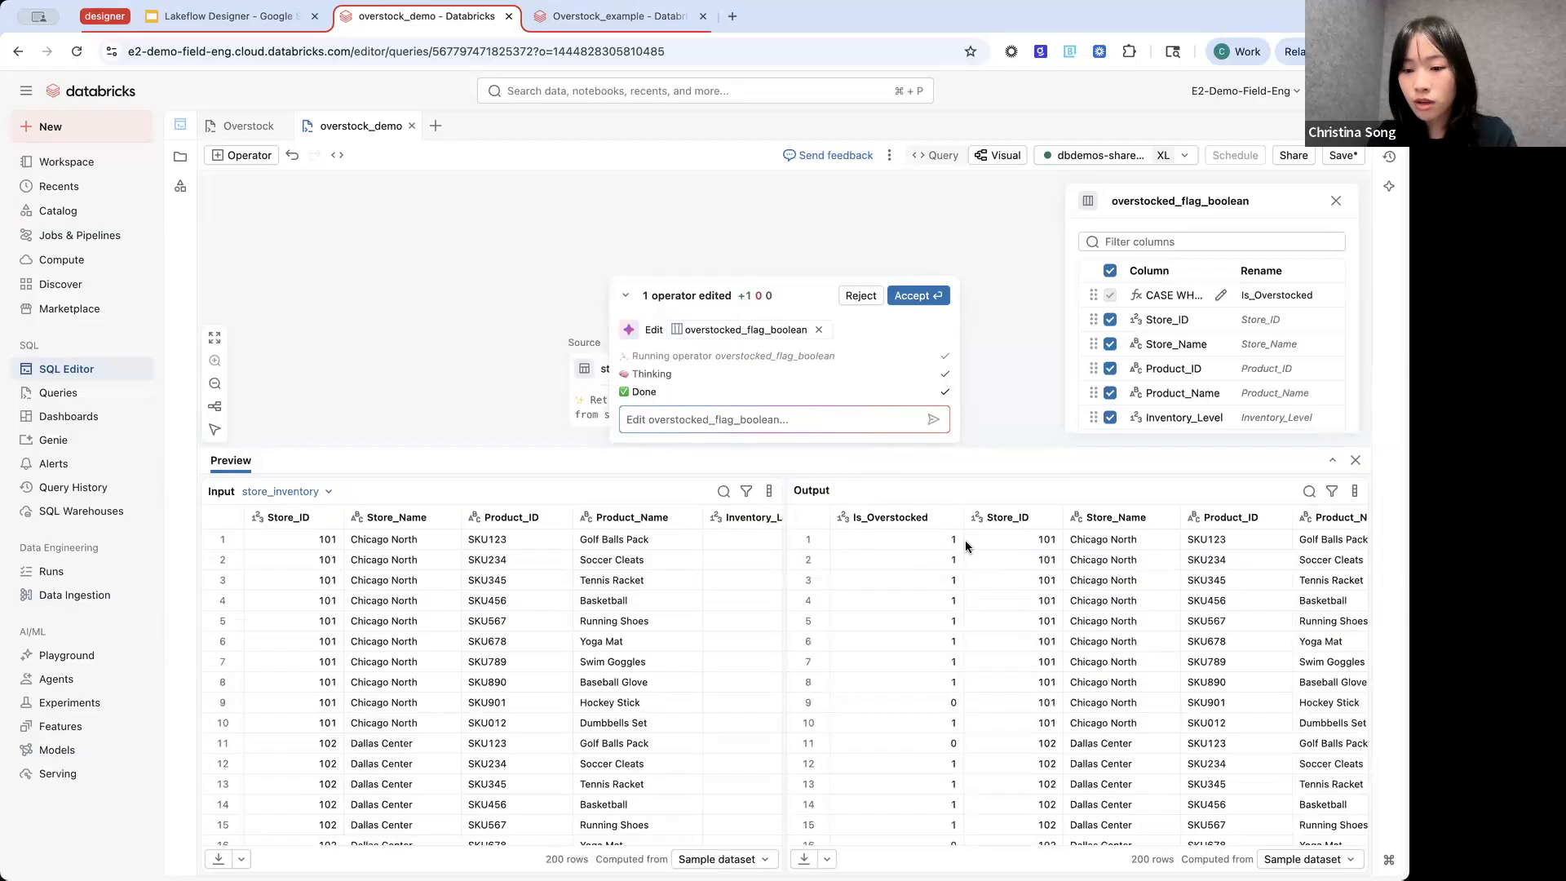
{"action": "scroll", "coordinate": [966, 545], "scroll_direction": "right", "scroll_amount": 2}
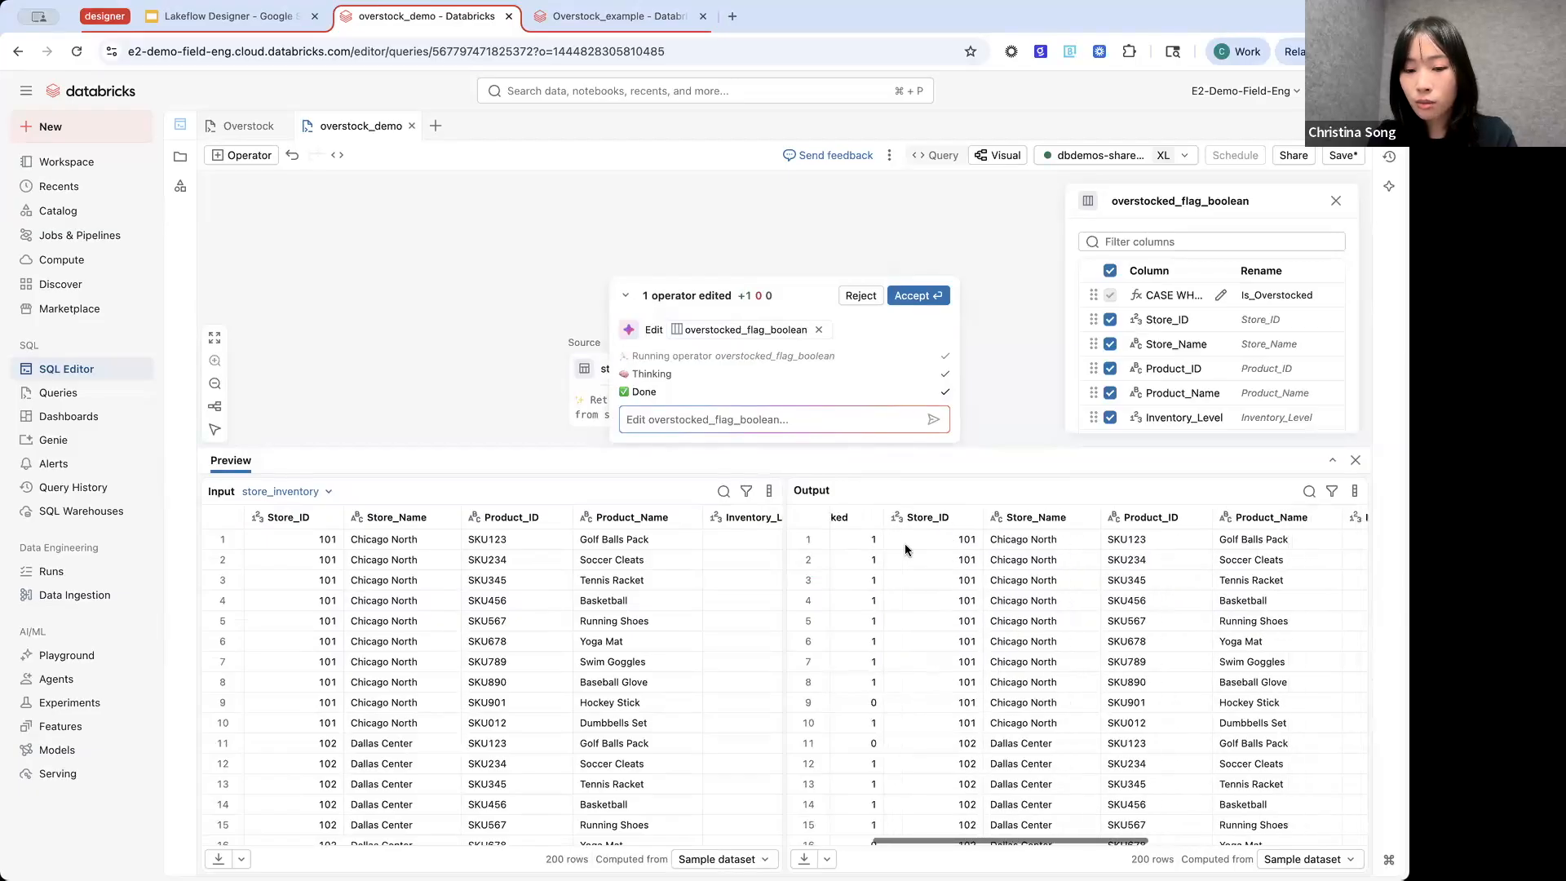
{"action": "scroll", "coordinate": [1028, 596], "scroll_direction": "right", "scroll_amount": 5}
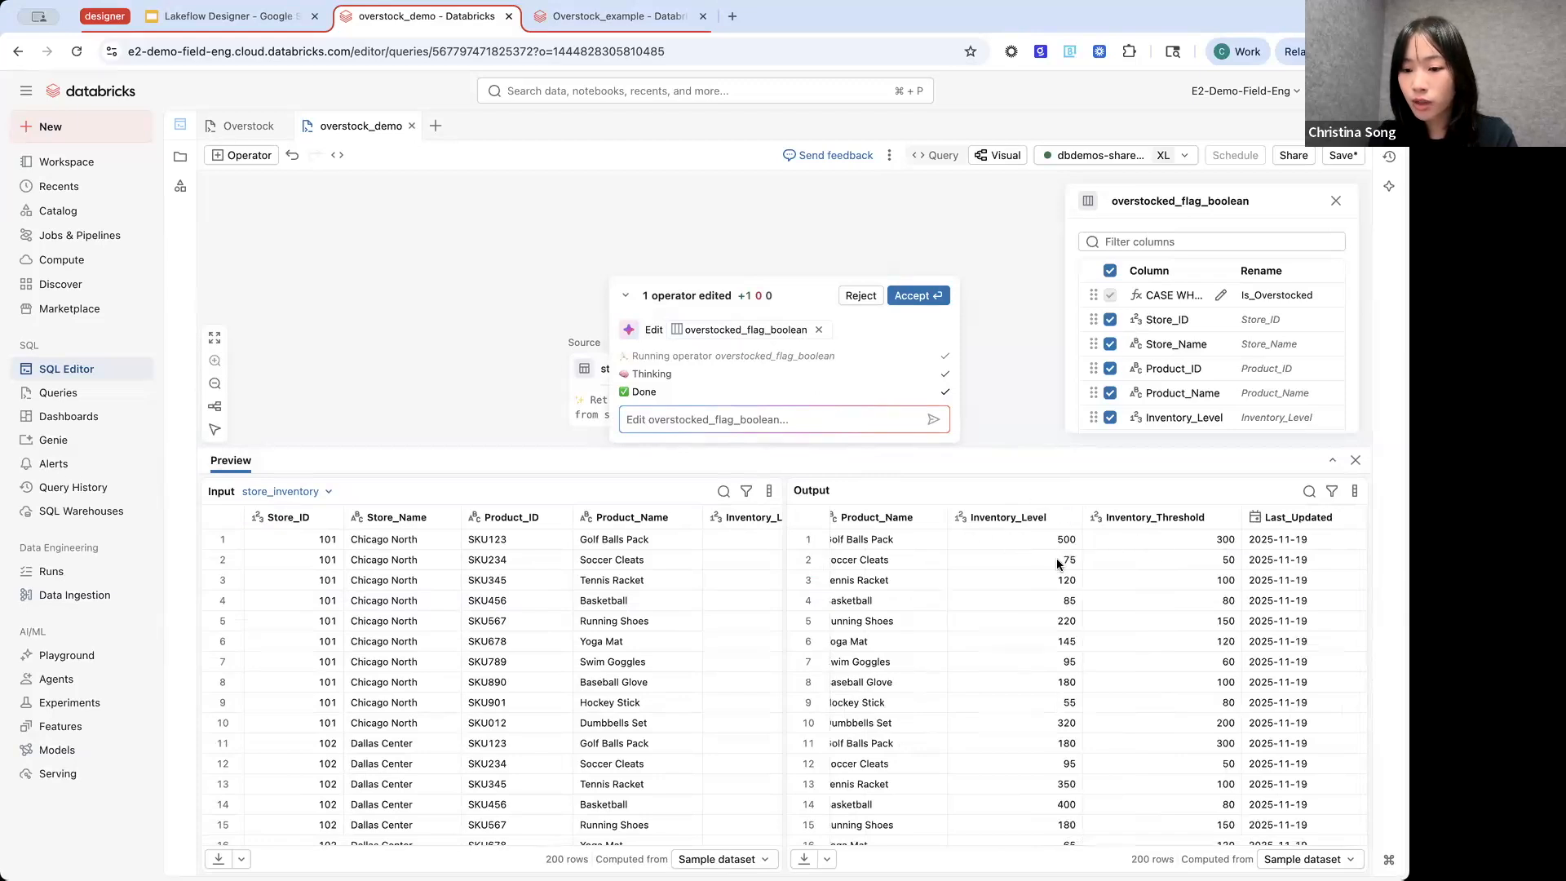
{"action": "scroll", "coordinate": [1056, 557], "scroll_direction": "left", "scroll_amount": 5}
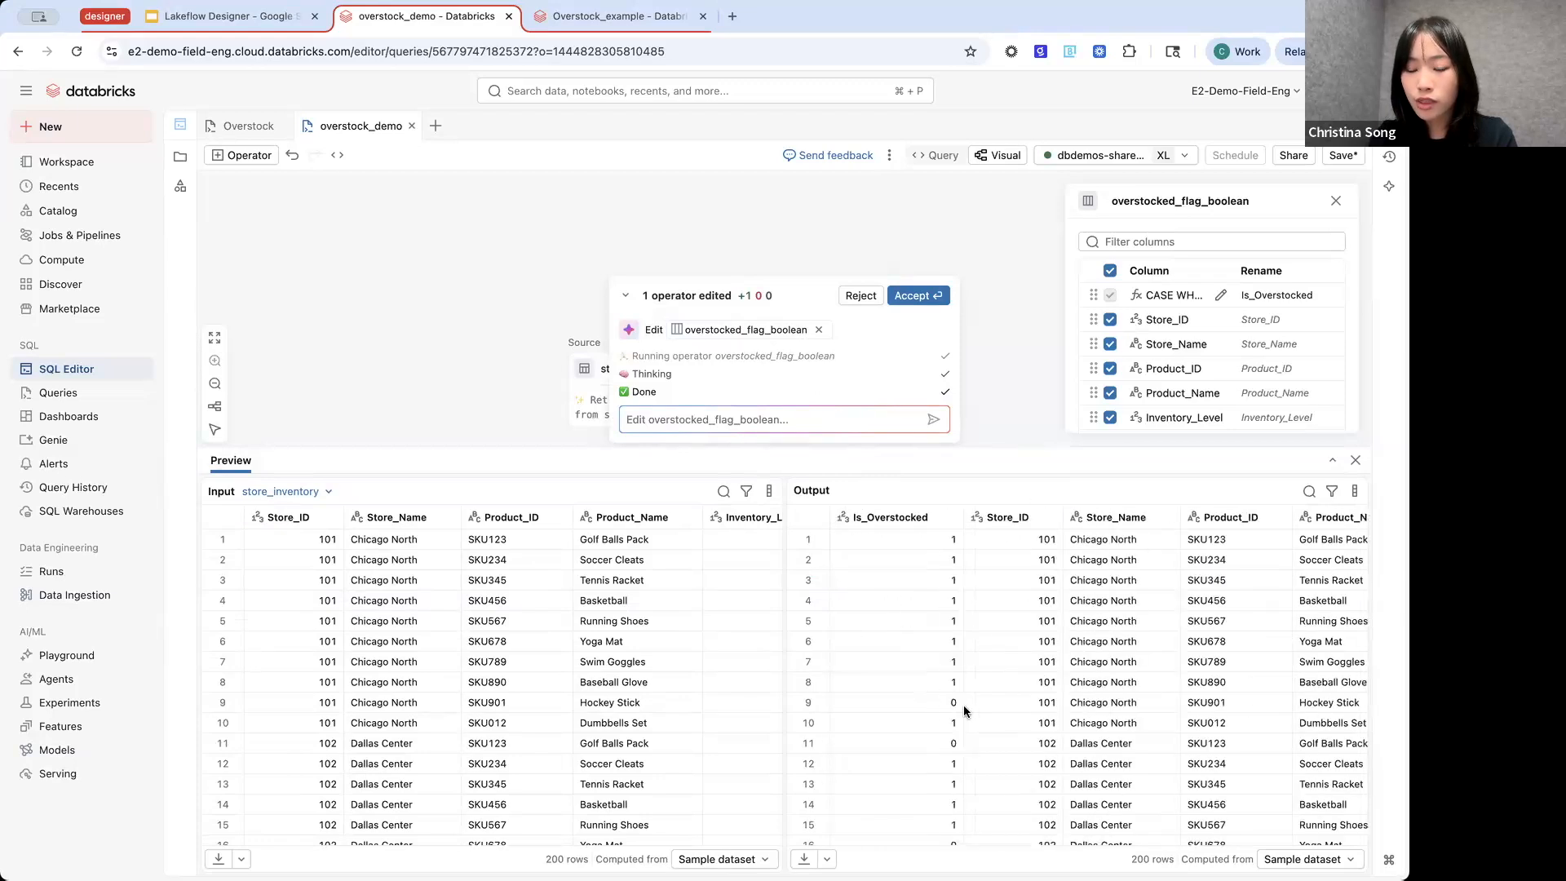
- Shrink the preview and add an Aggregate operator after the overstocked_flag_boolean transform
{"action": "left_click_drag", "start_coordinate": [801, 457], "coordinate": [798, 652]}
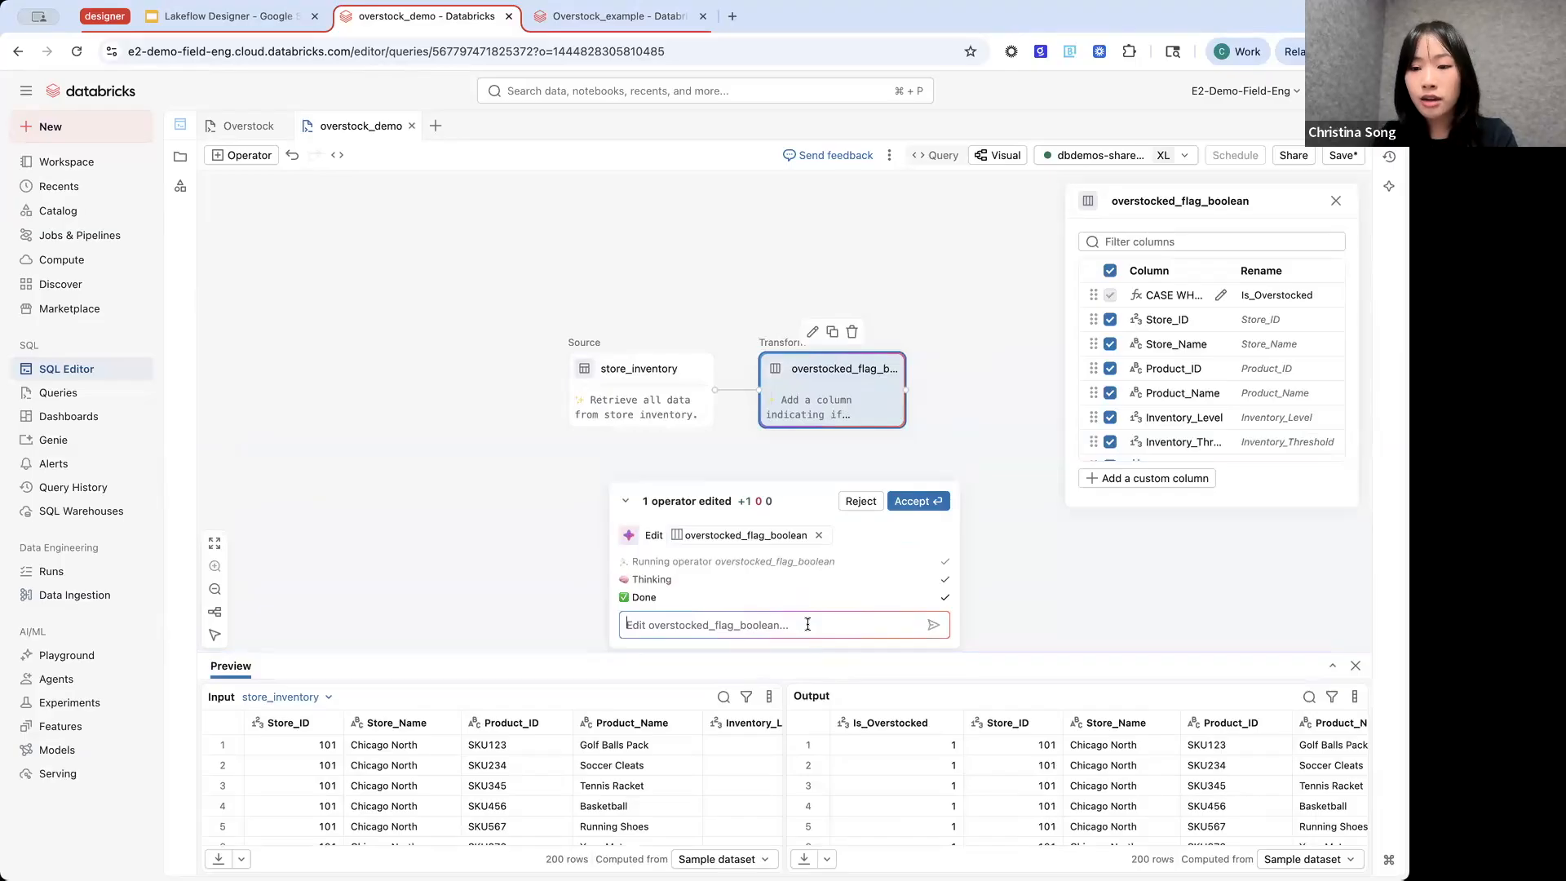
{"action": "left_click", "coordinate": [926, 394]}
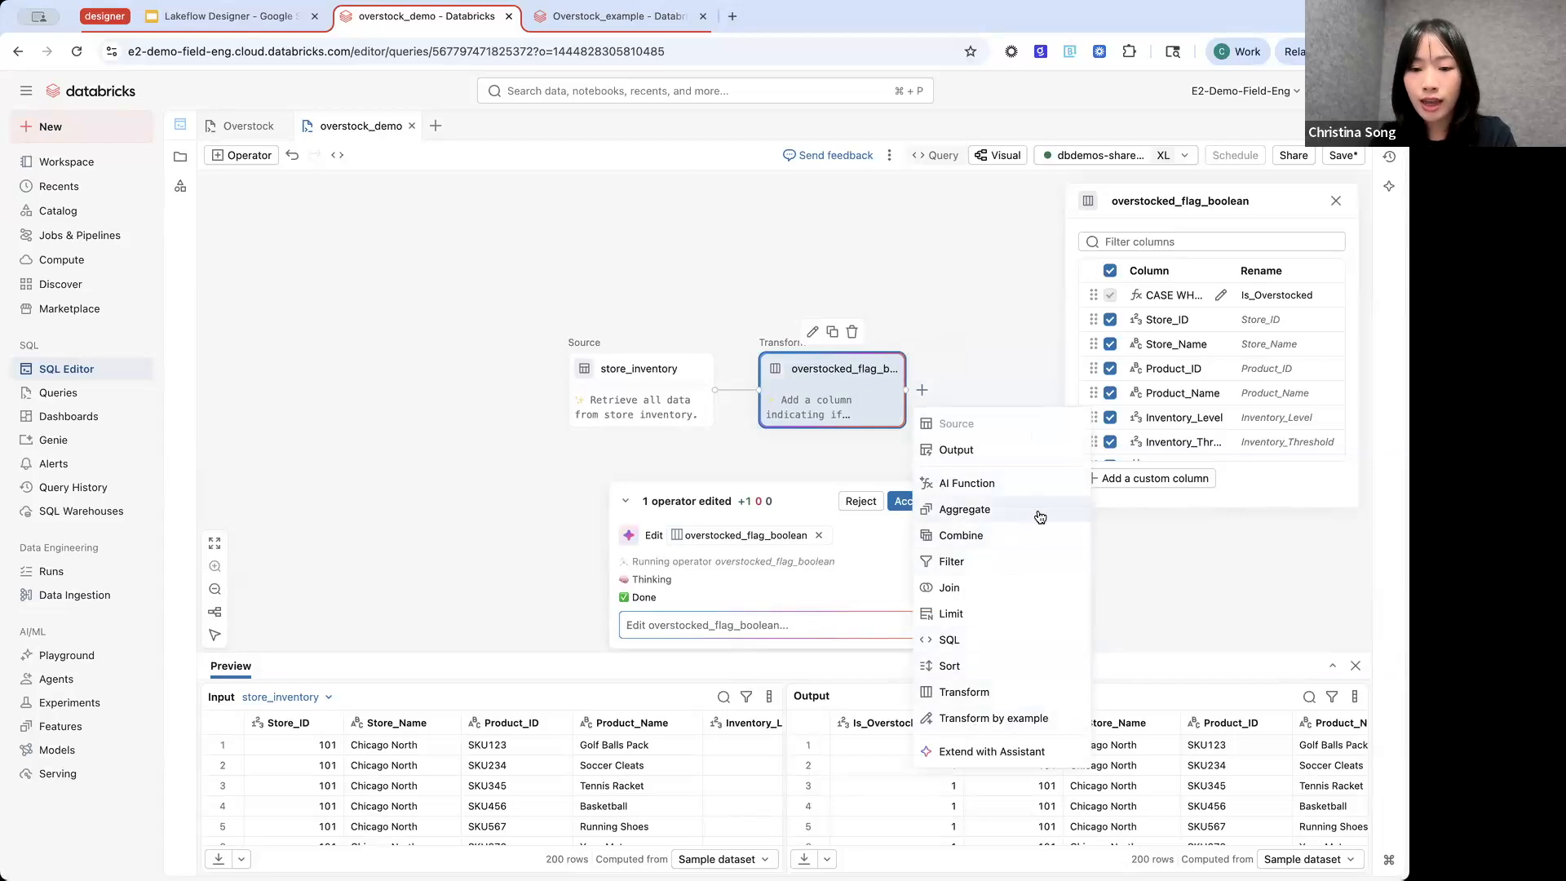
{"action": "left_click", "coordinate": [1041, 516]}
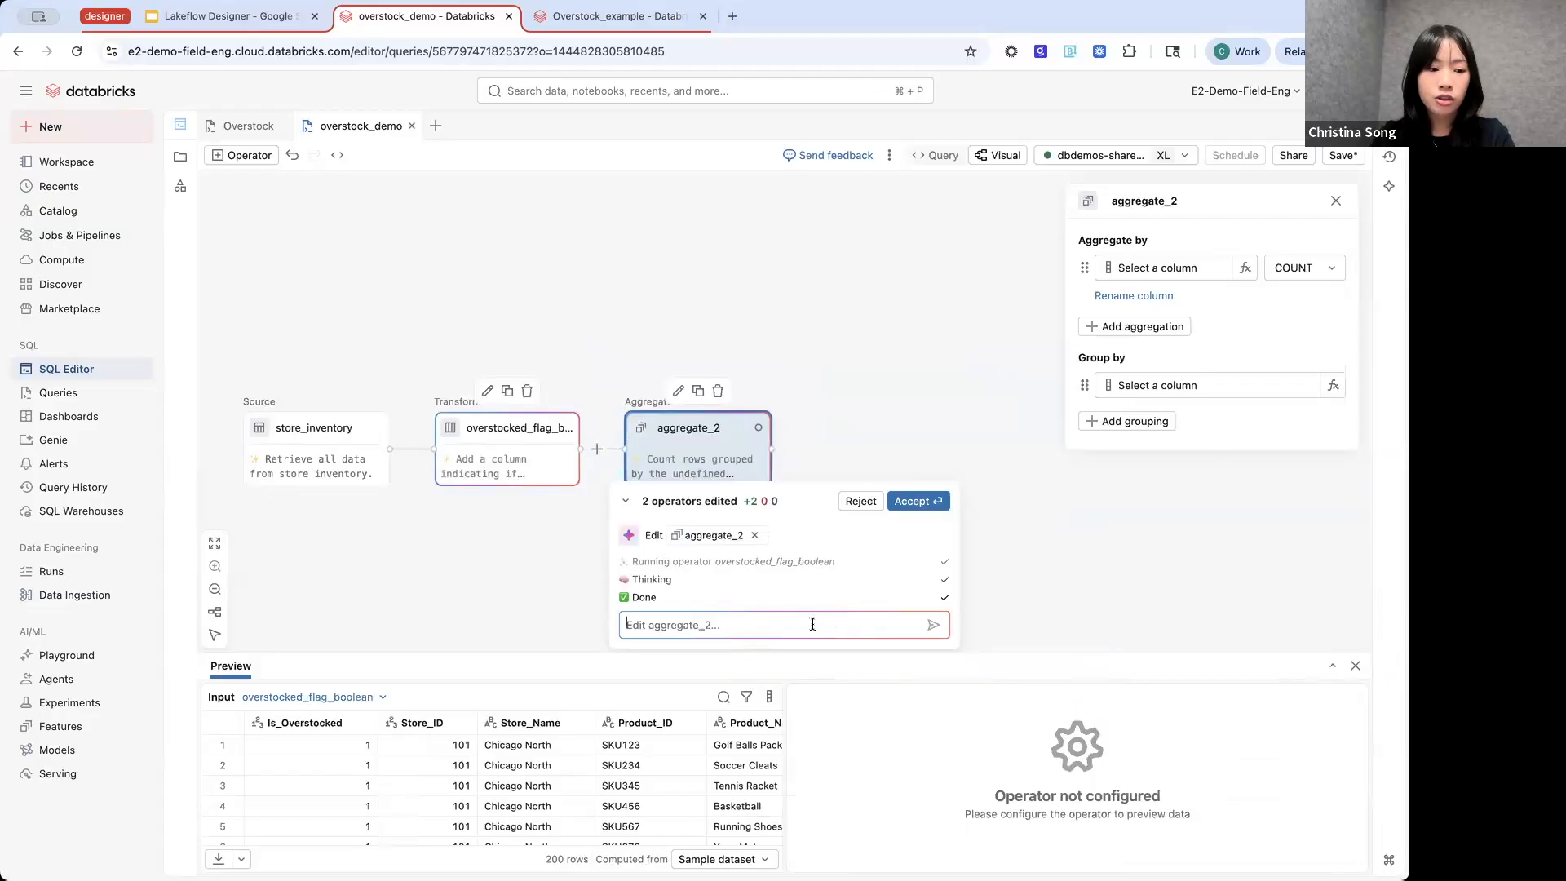
- Ask the Assistant to aggregate the overstocked_flag_boolean table by store name, returning two new columns: count of overstocked products and the overstock rate
{"action": "type", "text": "can you a"}
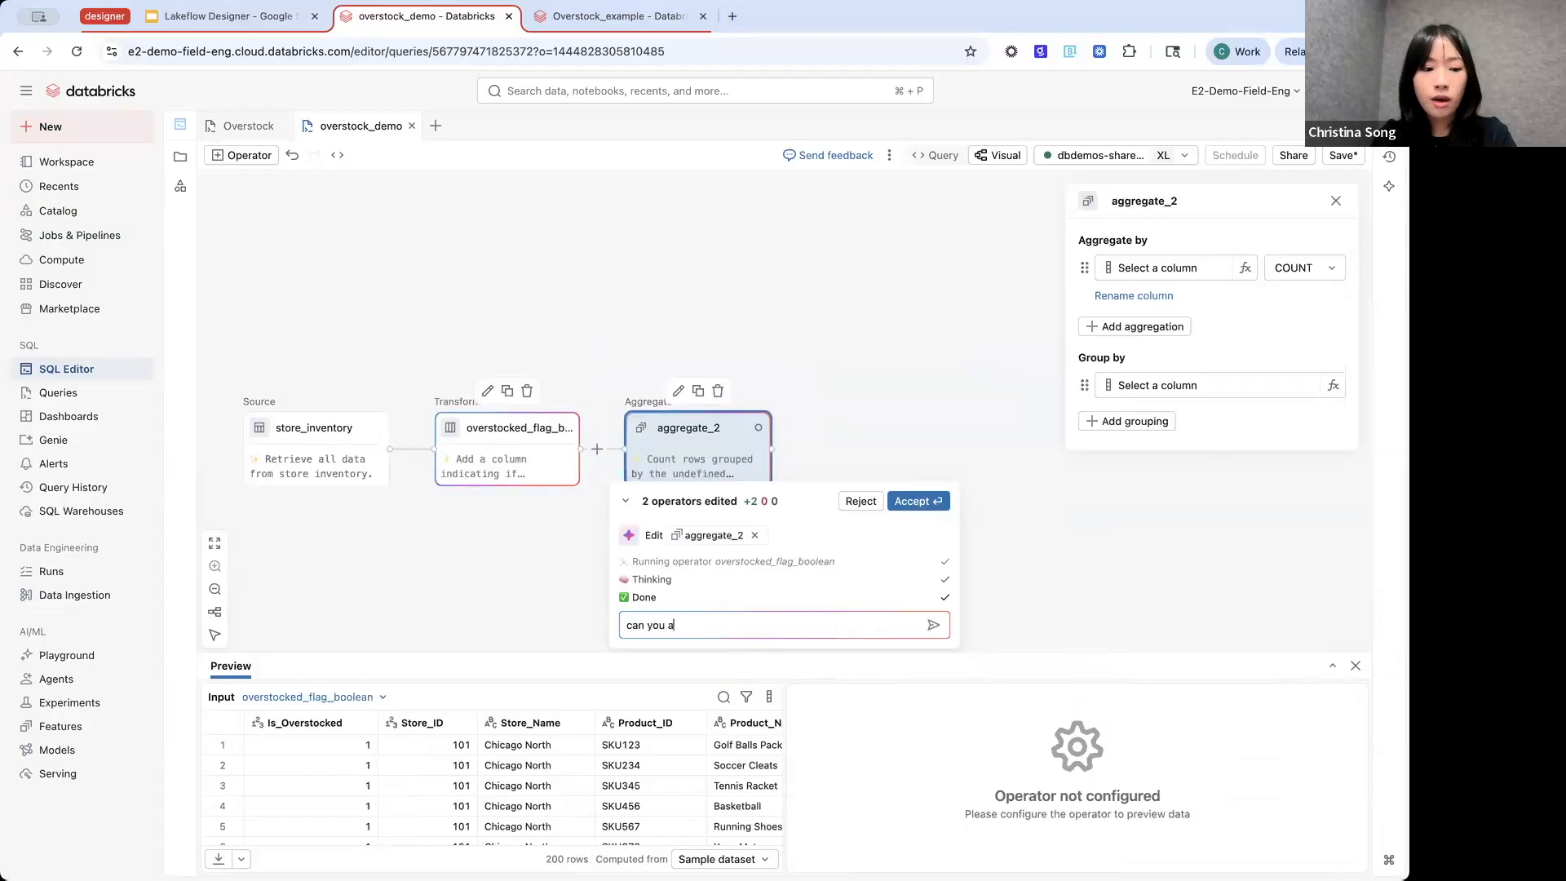
{"action": "type", "text": "ggregate the overstocked_flag_b"}
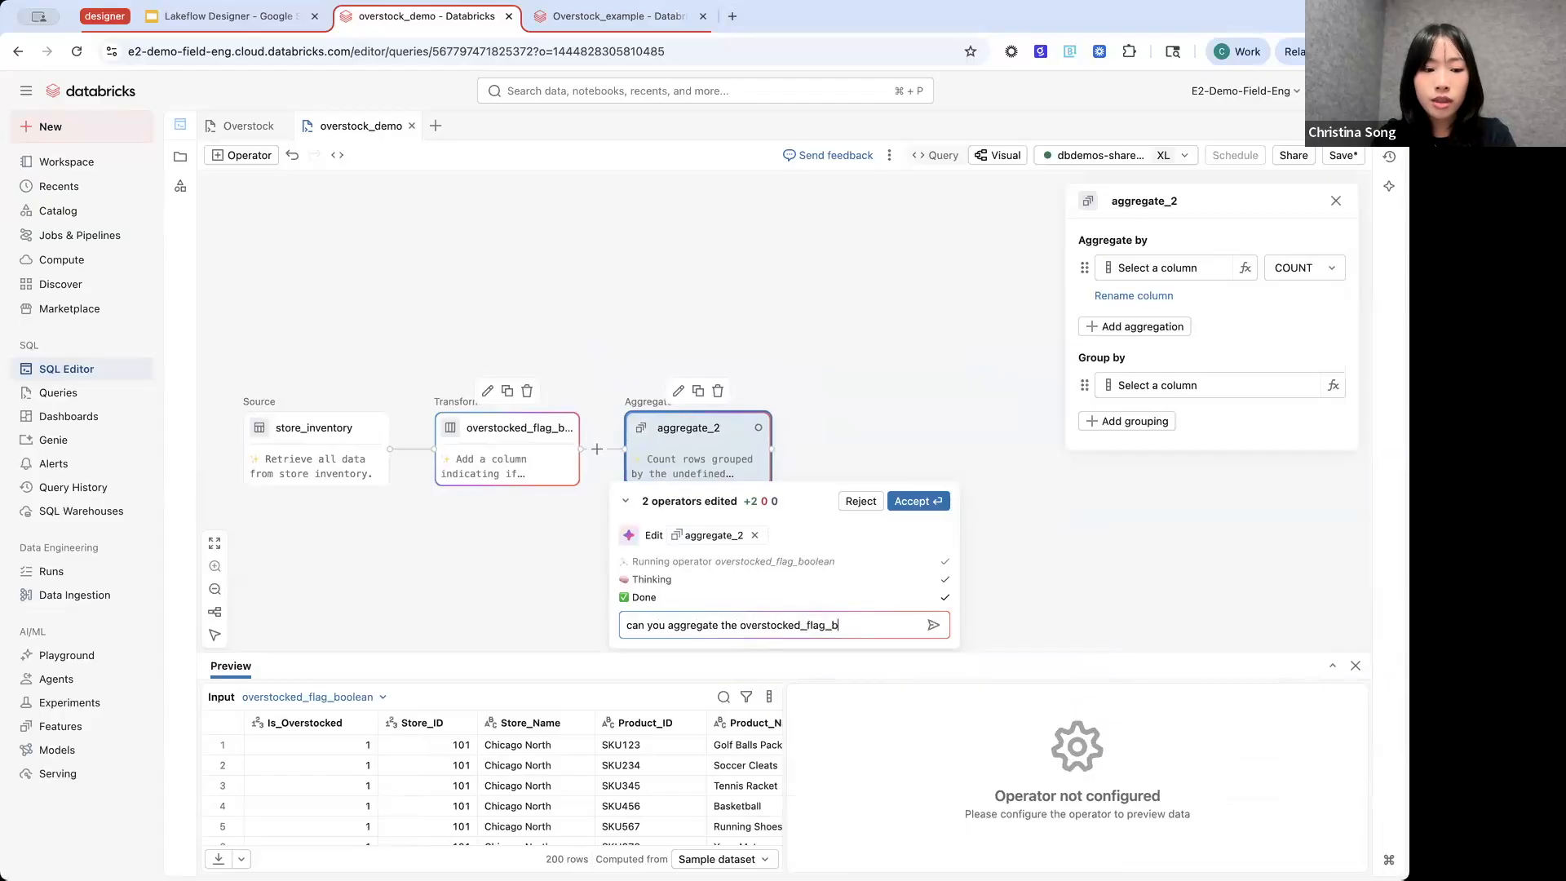
{"action": "type", "text": "oolean table by store"}
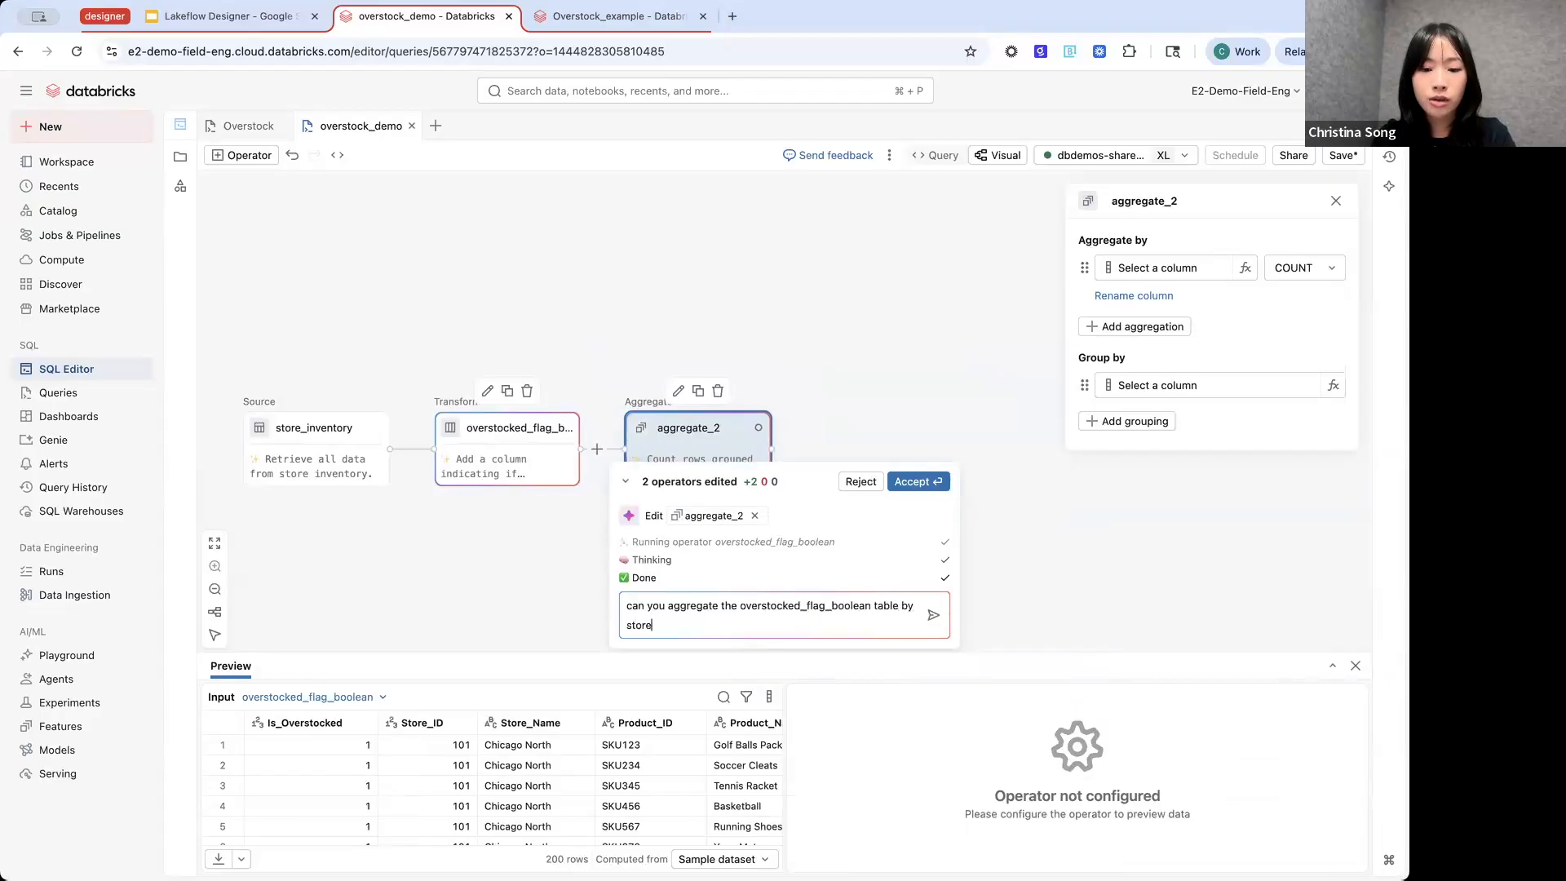
{"action": "type", "text": " name? Return two new columns:"}
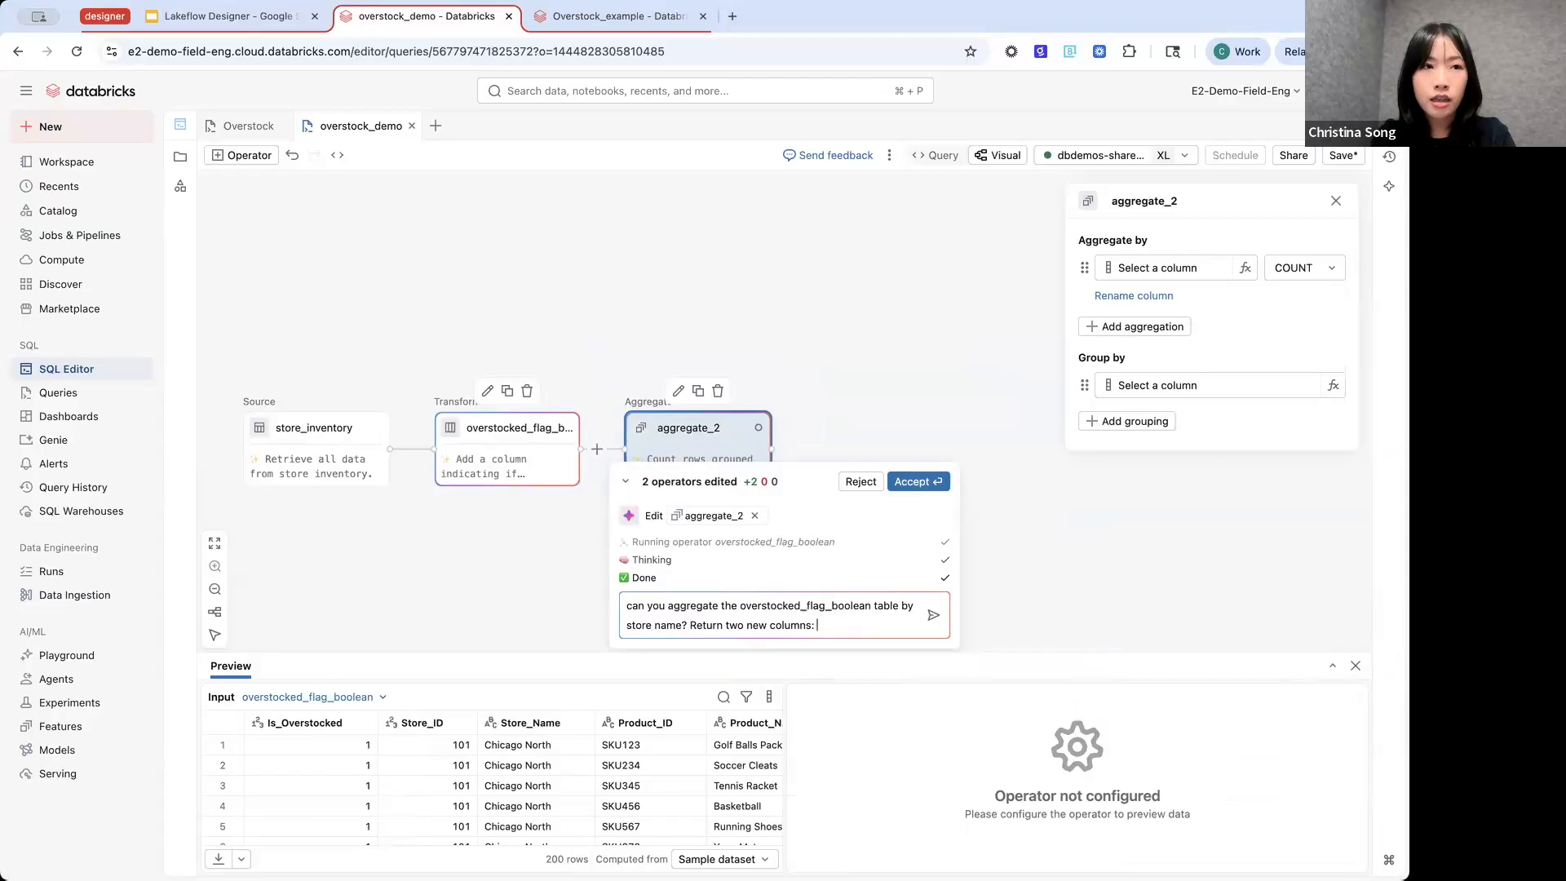
{"action": "type", "text": "count of products that"}
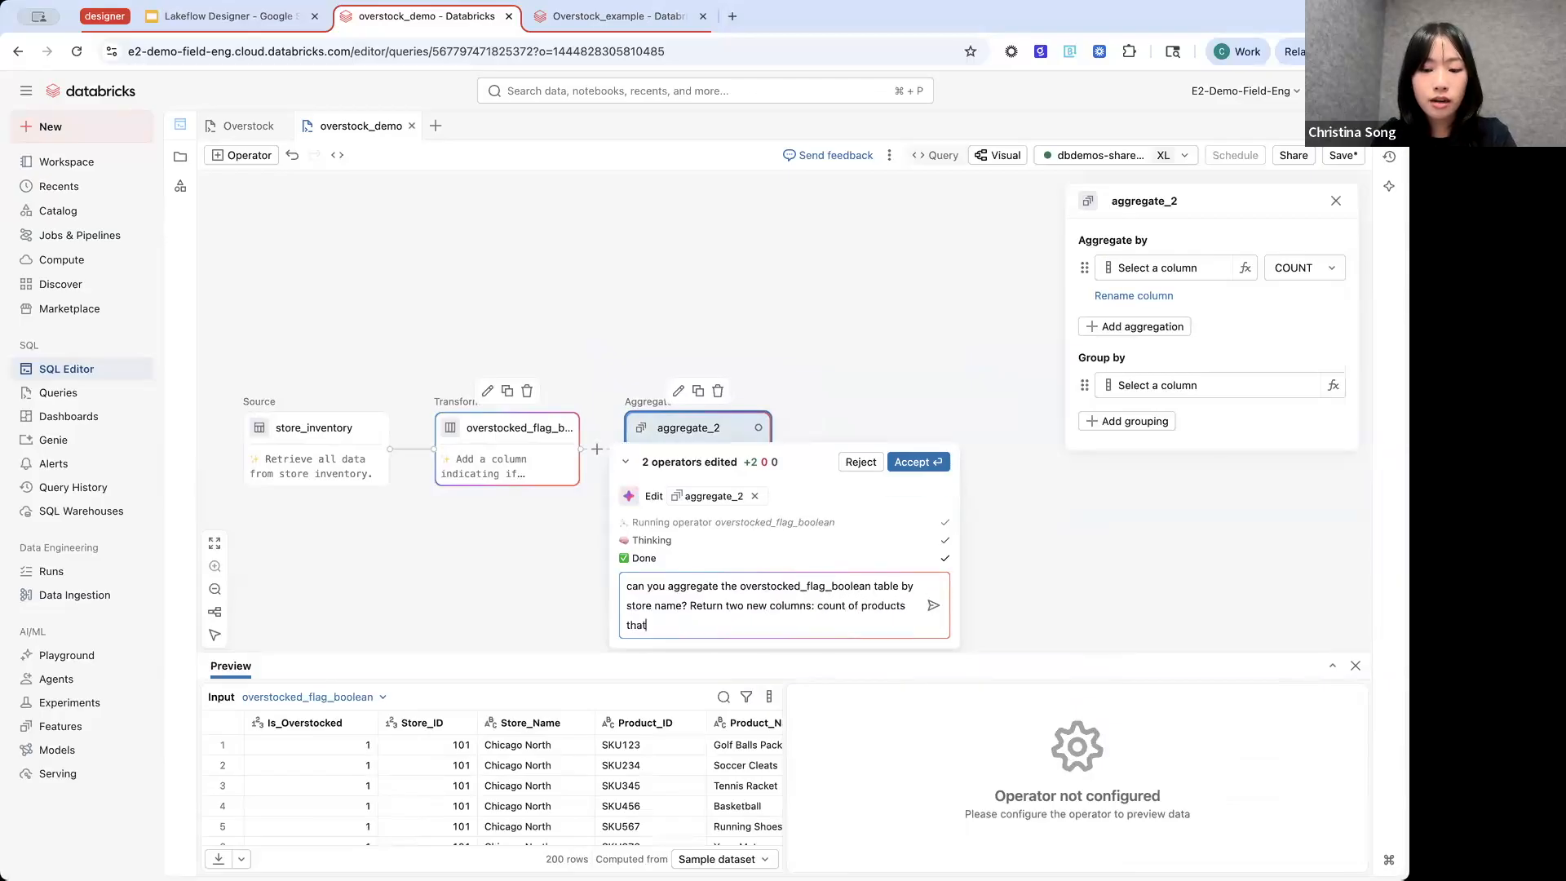
{"action": "type", "text": " are overstocked and"}
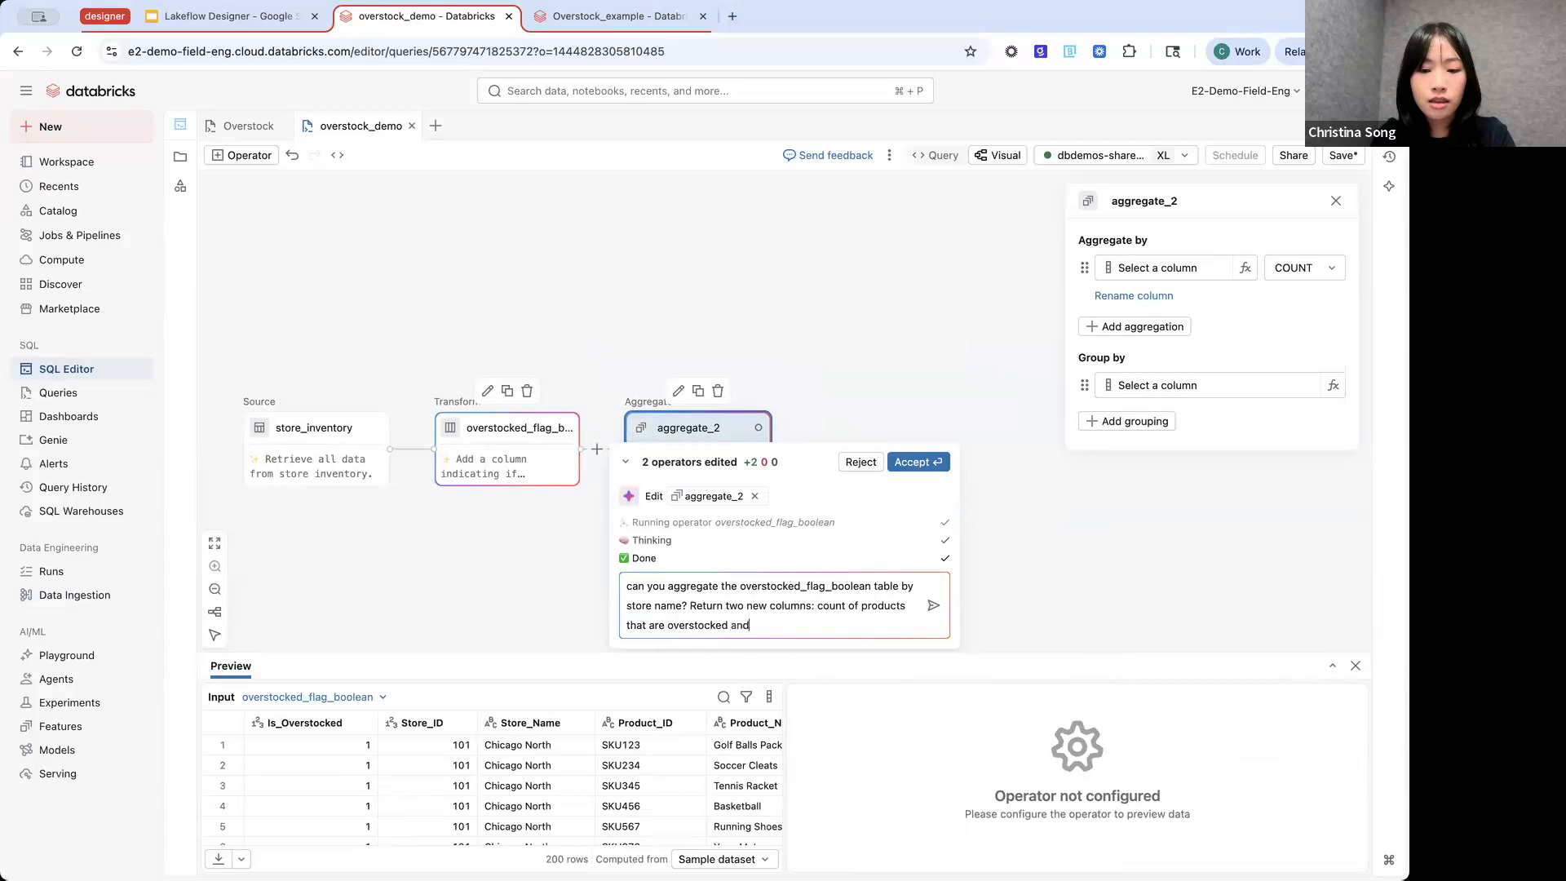
{"action": "type", "text": " the overstock "}
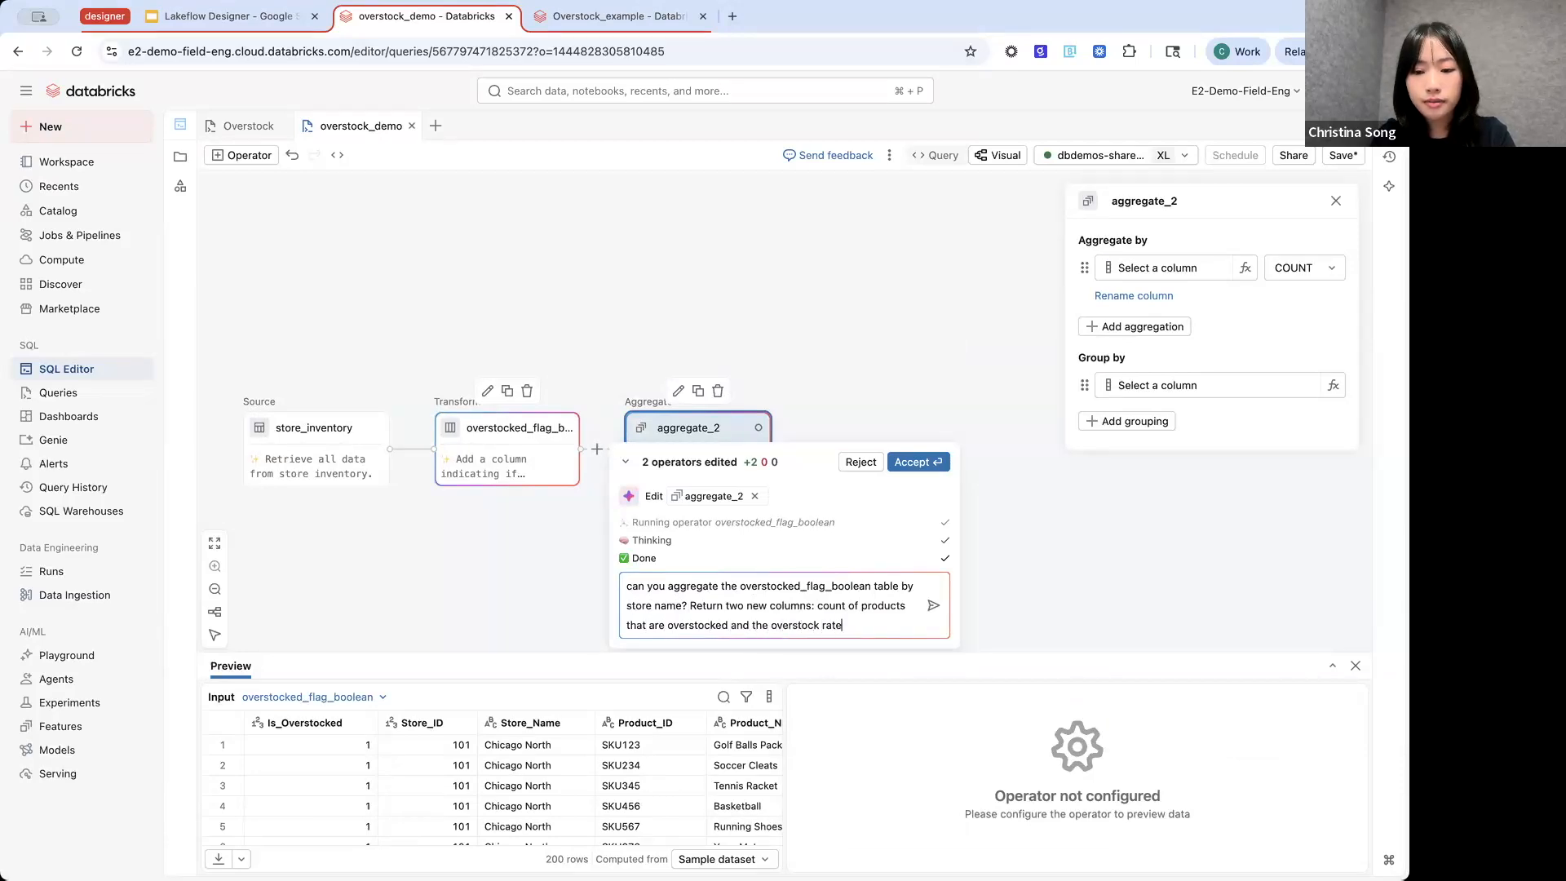
{"action": "type", "text": "rate"}
{"action": "key", "text": "Return"}
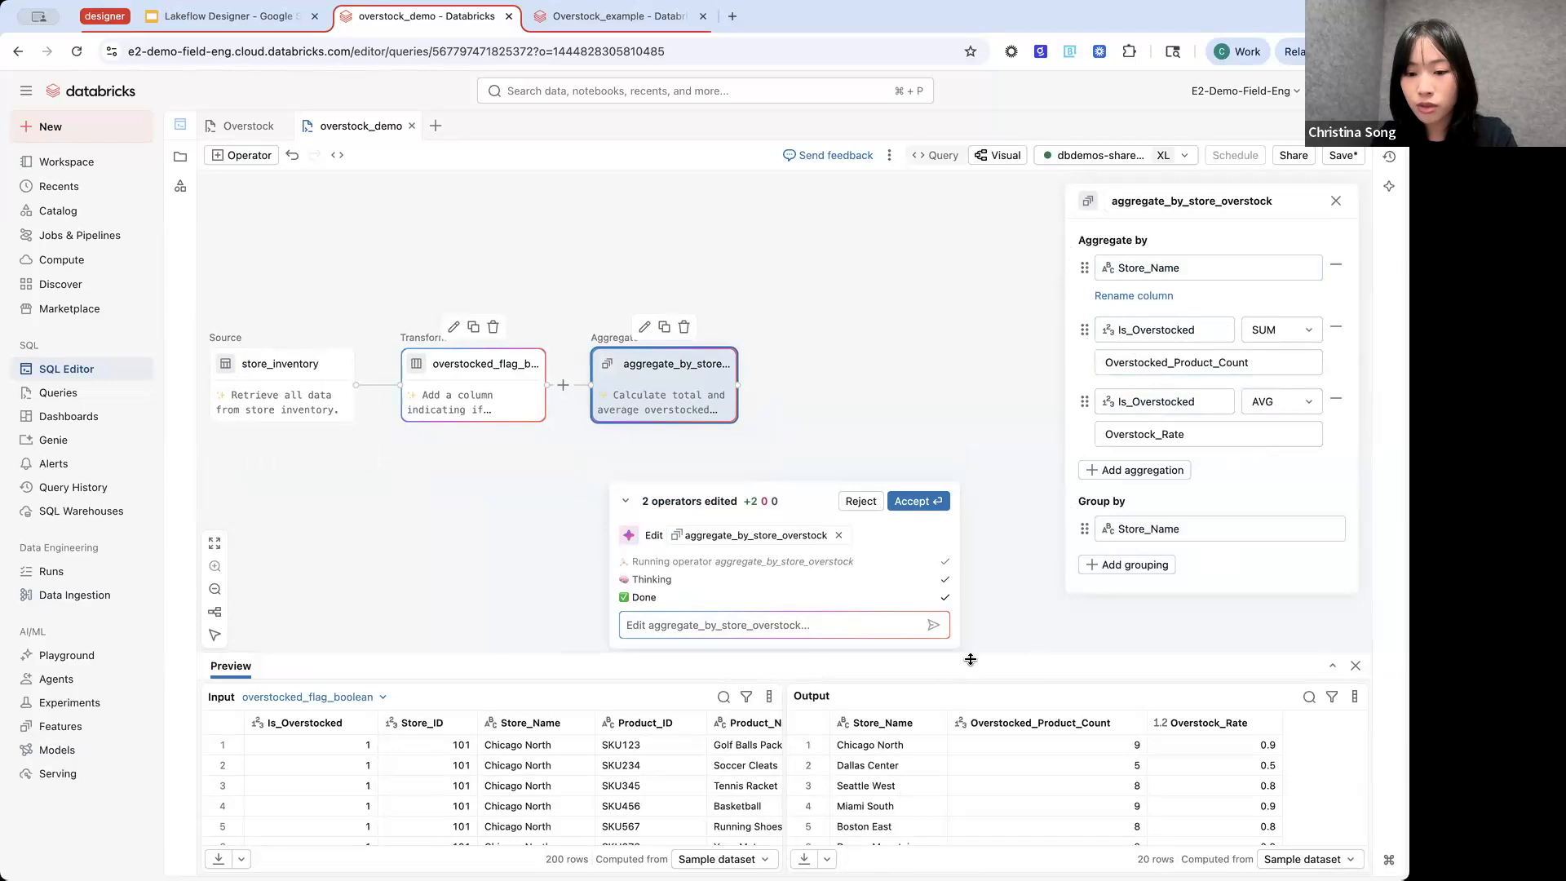
- Enlarge the preview to examine the aggregate output's Overstocked_Product_Count and Overstock_Rate per store, and shrink it again
{"action": "left_click_drag", "start_coordinate": [981, 650], "coordinate": [969, 482]}
{"action": "scroll", "coordinate": [1054, 698], "scroll_direction": "down", "scroll_amount": 2}
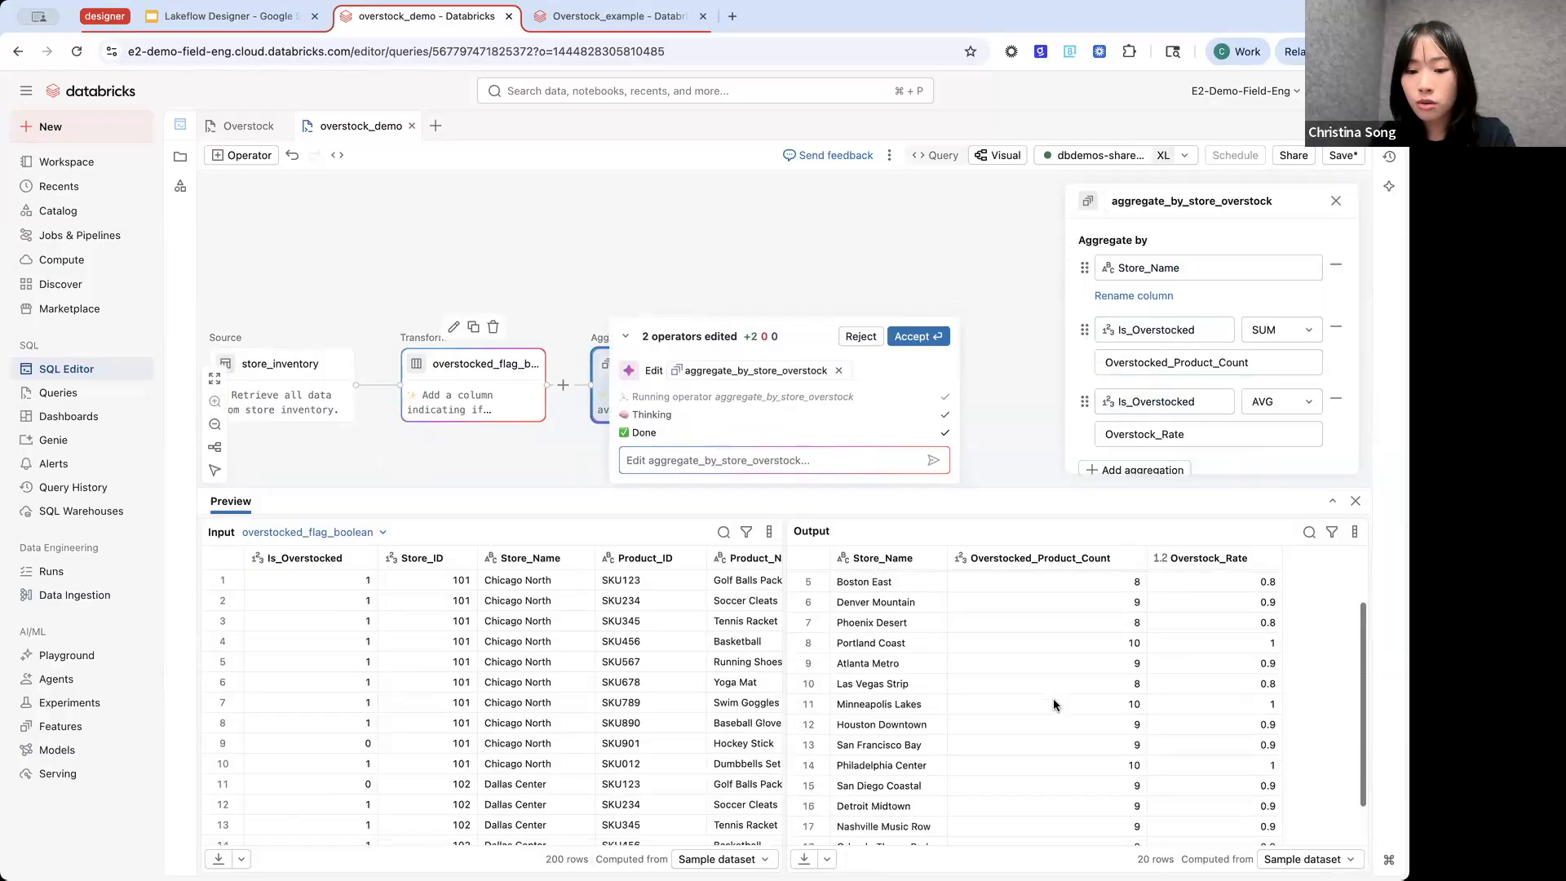
{"action": "scroll", "coordinate": [1054, 698], "scroll_direction": "down", "scroll_amount": 2}
{"action": "scroll", "coordinate": [1052, 698], "scroll_direction": "up", "scroll_amount": 4}
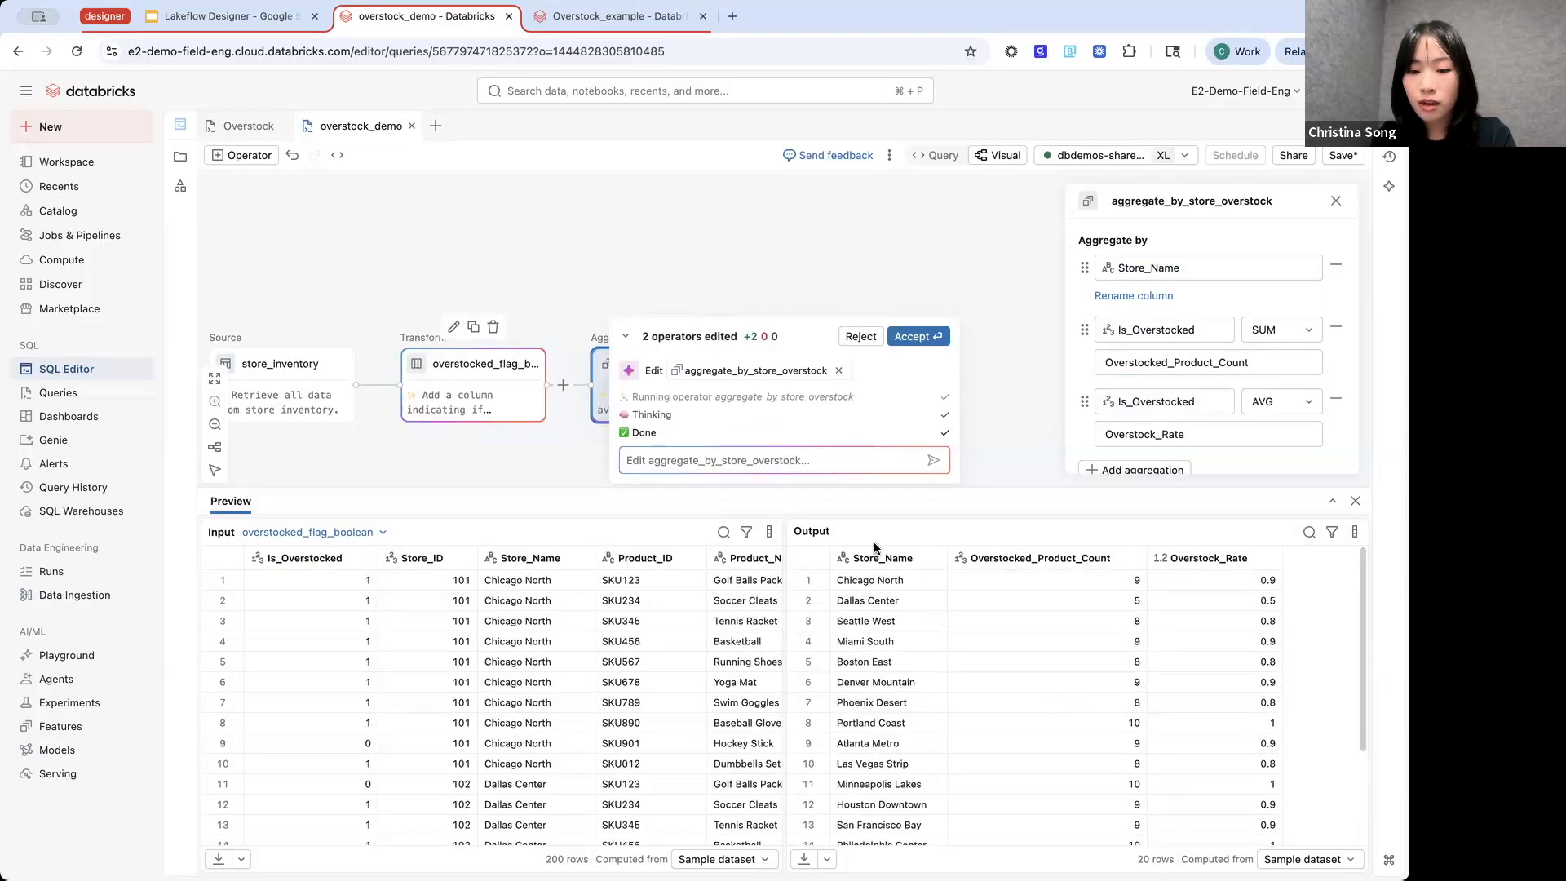
{"action": "left_click_drag", "start_coordinate": [877, 490], "coordinate": [896, 640]}
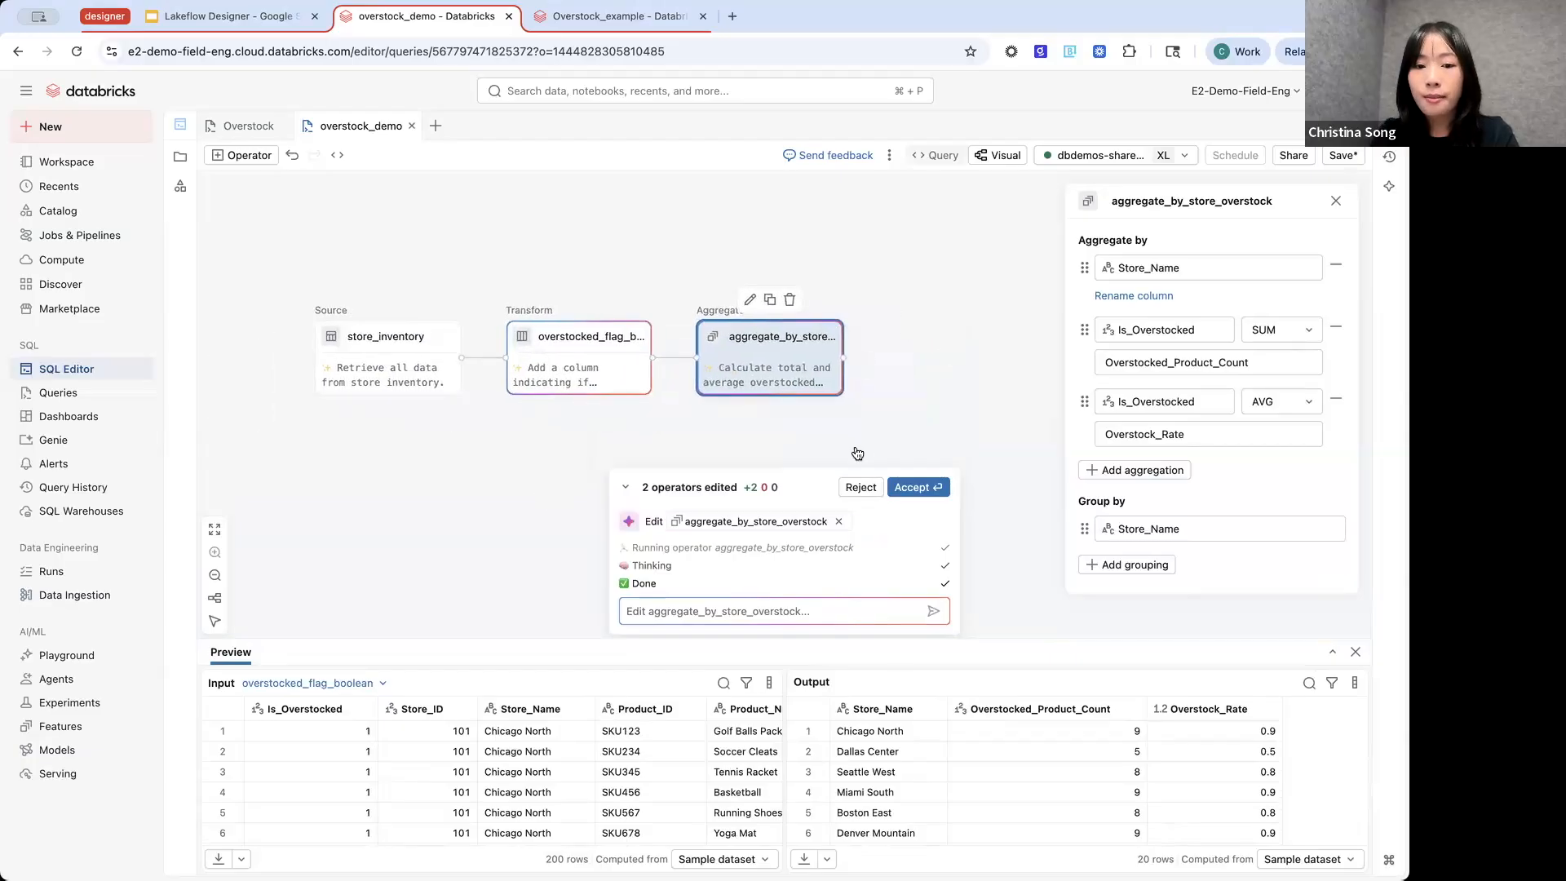
- Review the full SQL generated for the pipeline in the query view, including the node metadata comments, and return to the visual canvas
{"action": "left_click", "coordinate": [938, 156]}
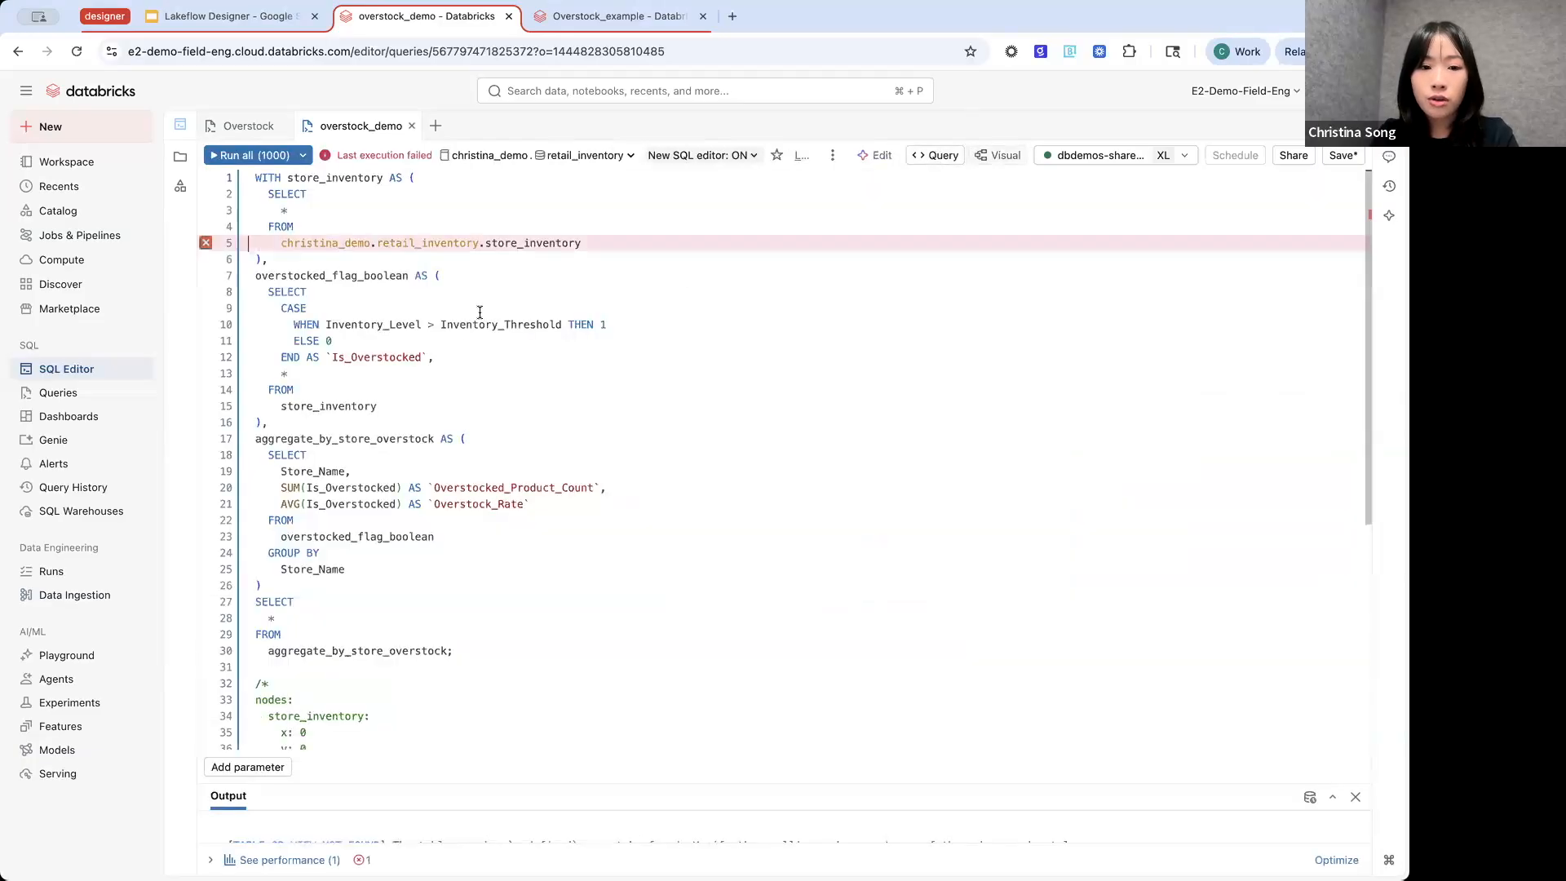
{"action": "scroll", "coordinate": [480, 313], "scroll_direction": "down", "scroll_amount": 10}
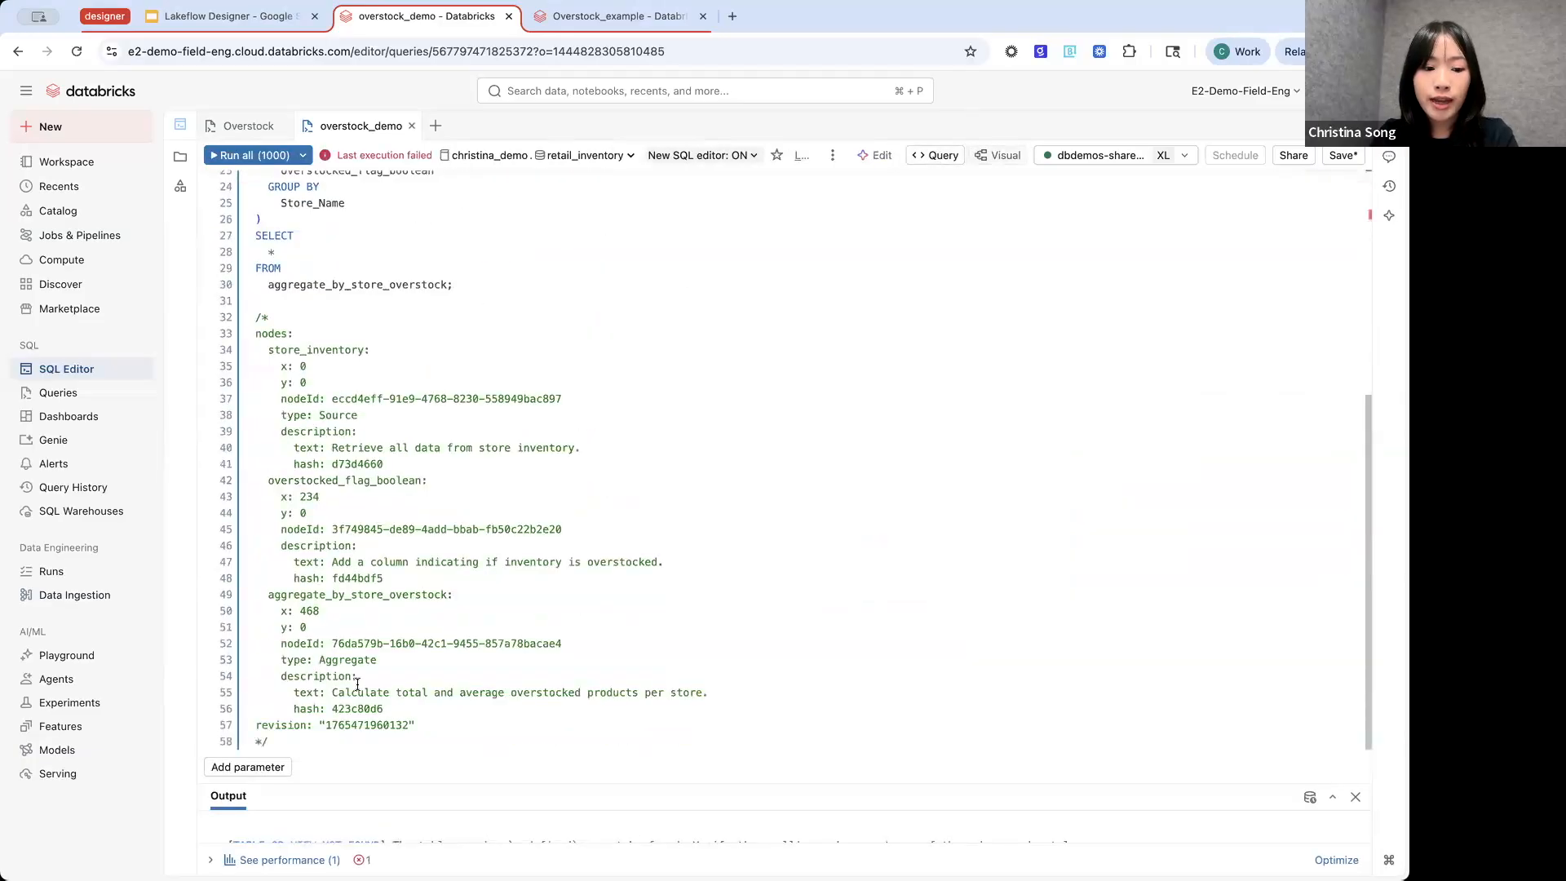
{"action": "scroll", "coordinate": [538, 324], "scroll_direction": "up", "scroll_amount": 10}
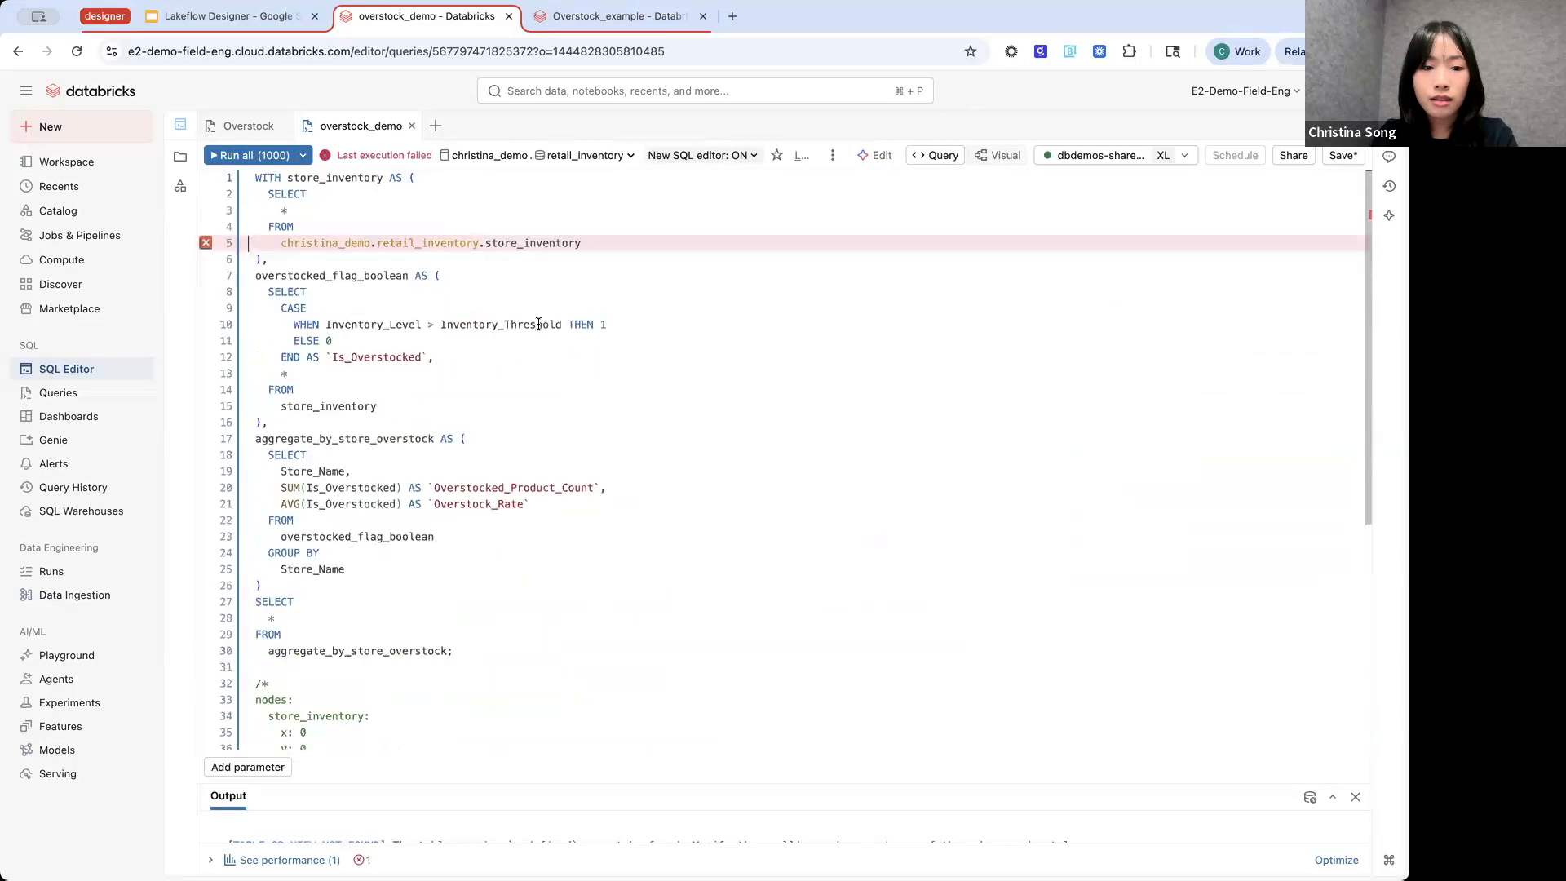
{"action": "left_click", "coordinate": [1003, 157]}
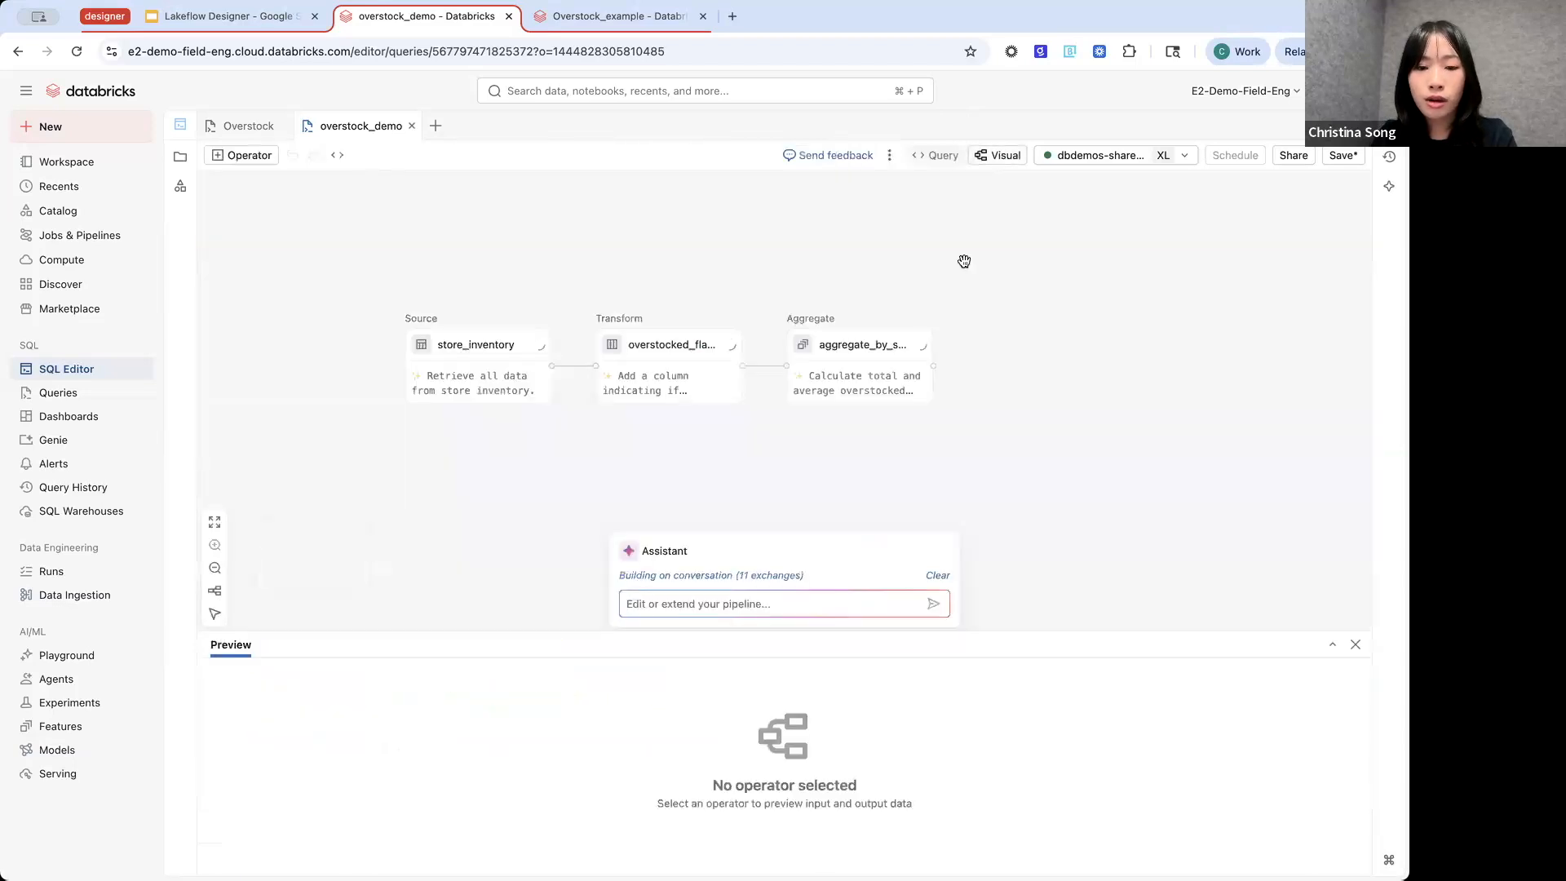
- Inspect the Is_Overstocked custom column's description and its editable CASE expression in the overstocked_flag_boolean transform
{"action": "left_click", "coordinate": [705, 386]}
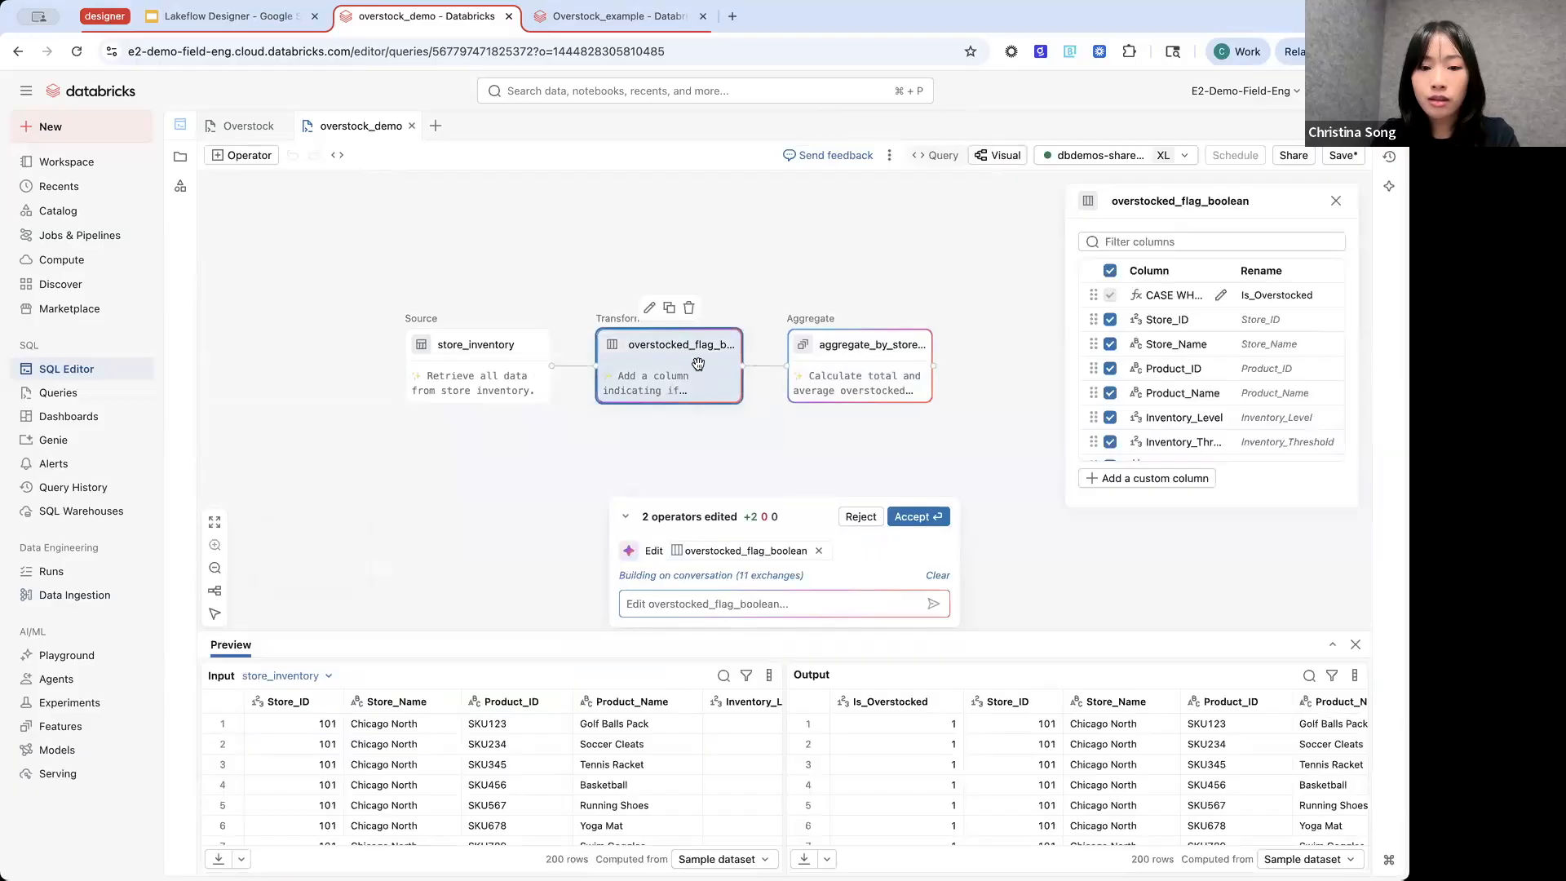
{"action": "mouse_move", "coordinate": [918, 366]}
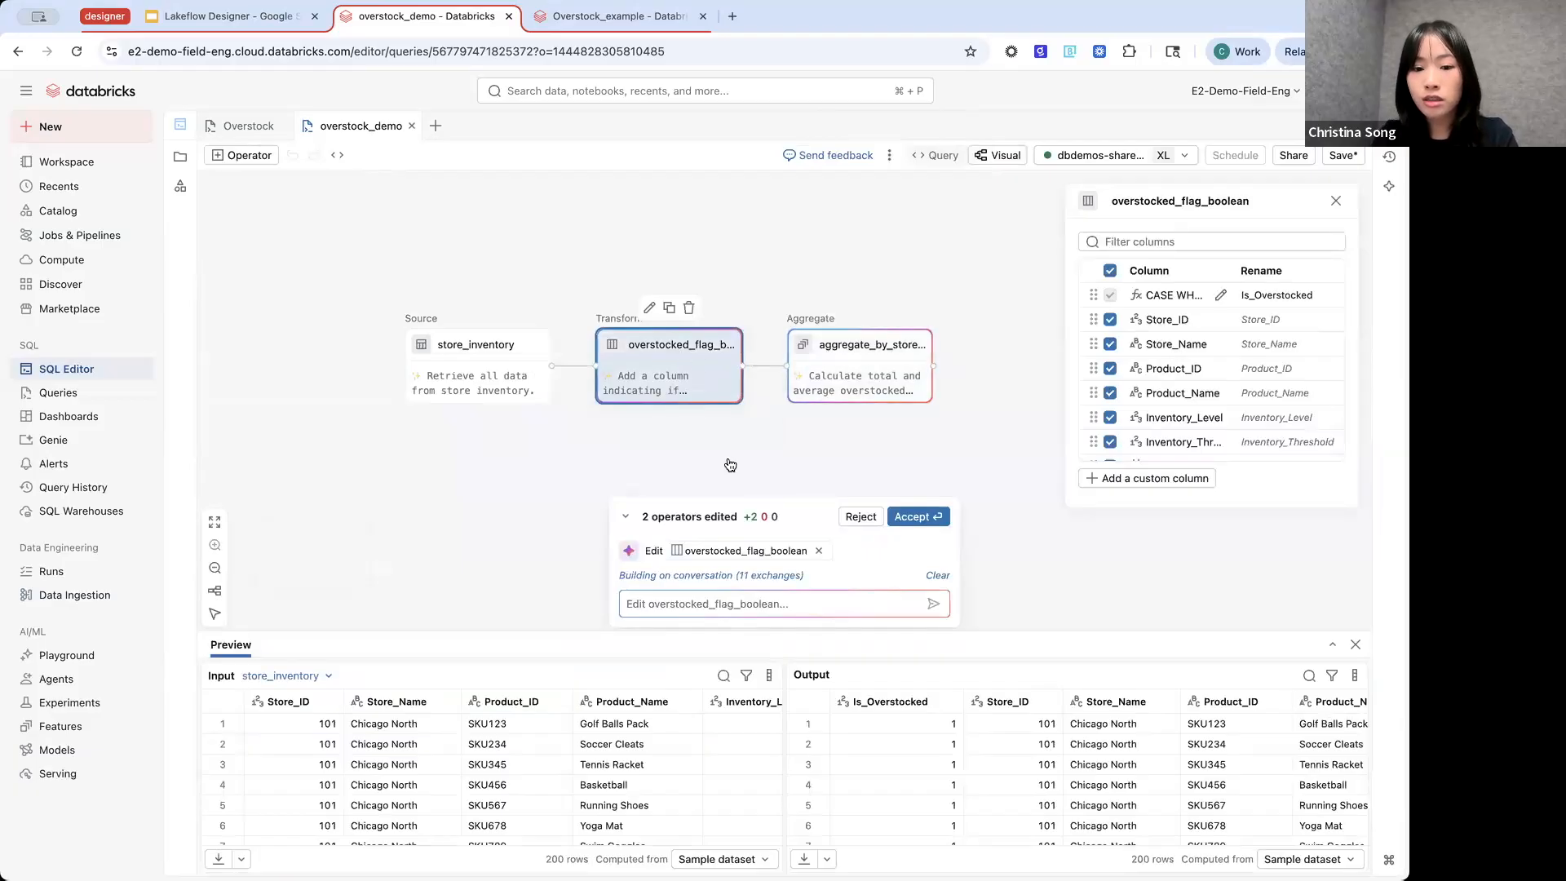
{"action": "scroll", "coordinate": [745, 460], "scroll_direction": "left", "scroll_amount": 1}
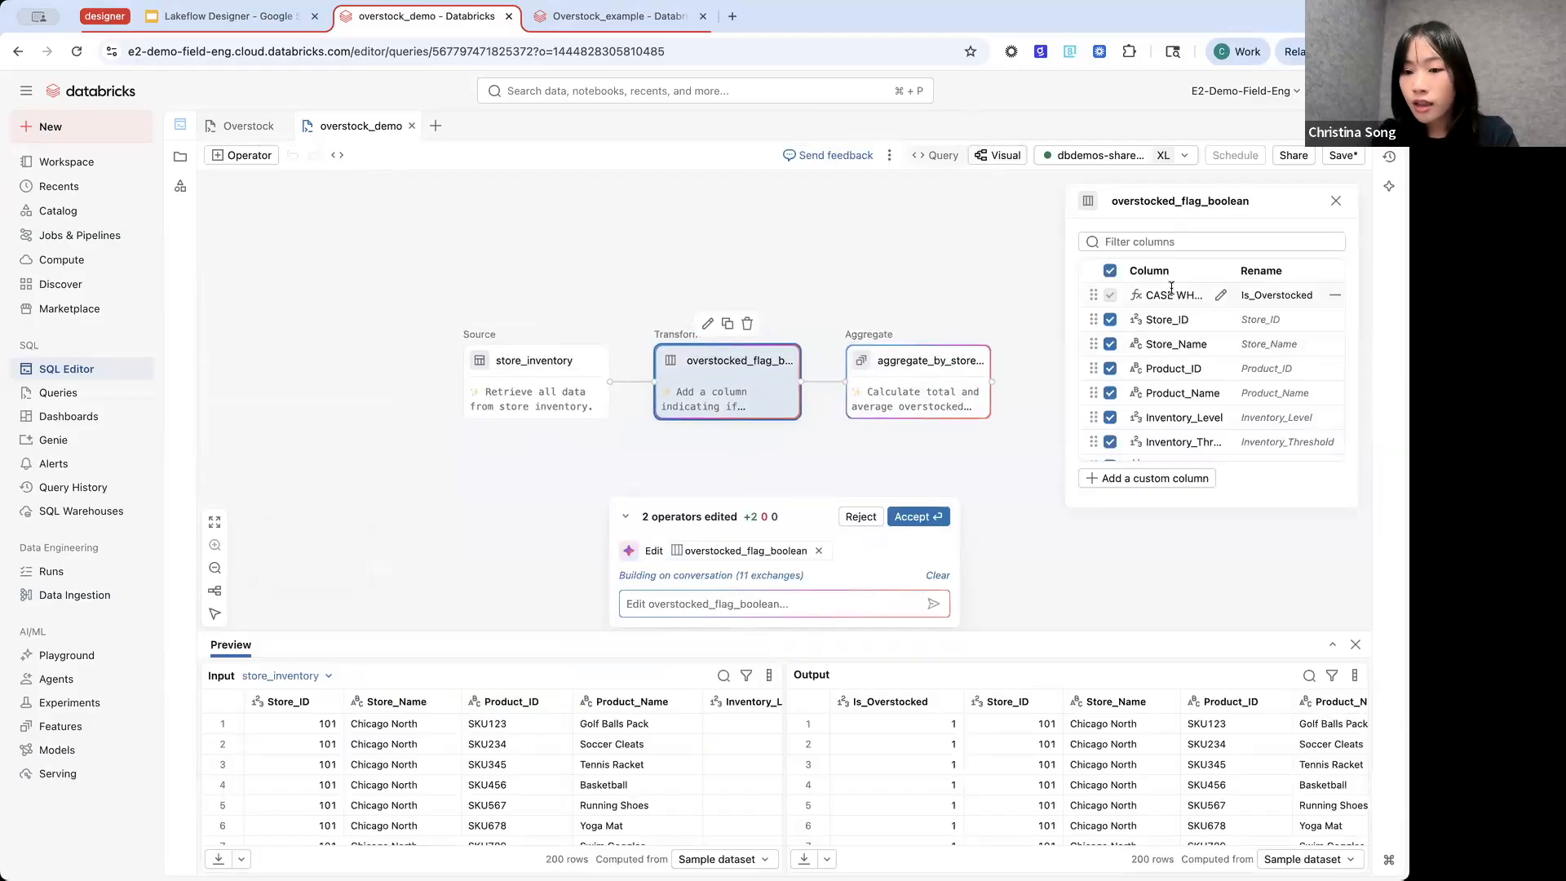
{"action": "left_click", "coordinate": [1222, 297]}
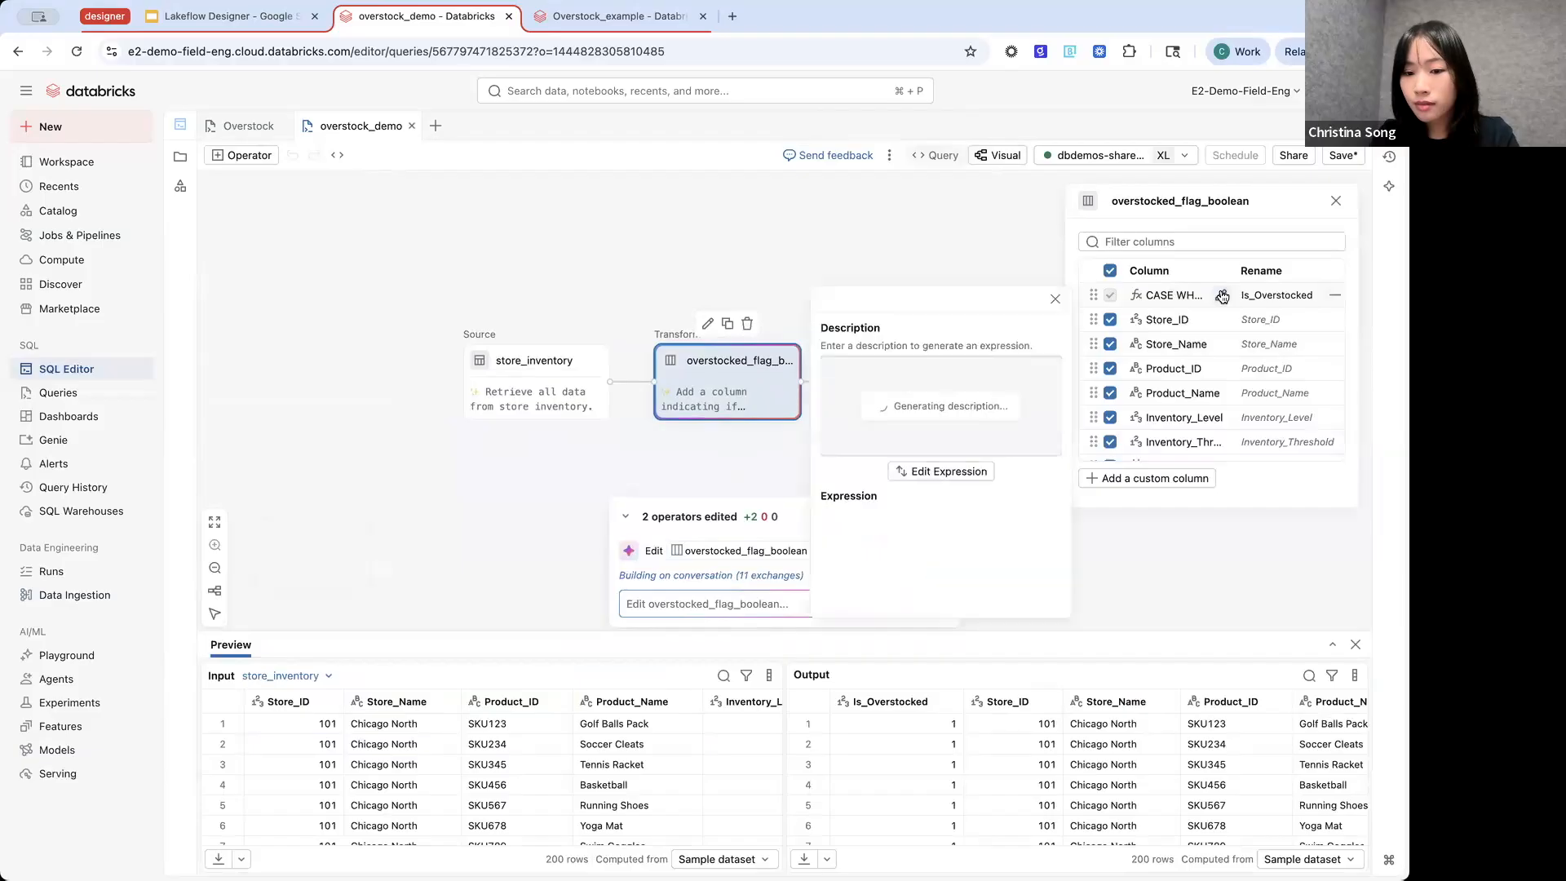
{"action": "left_click", "coordinate": [735, 466]}
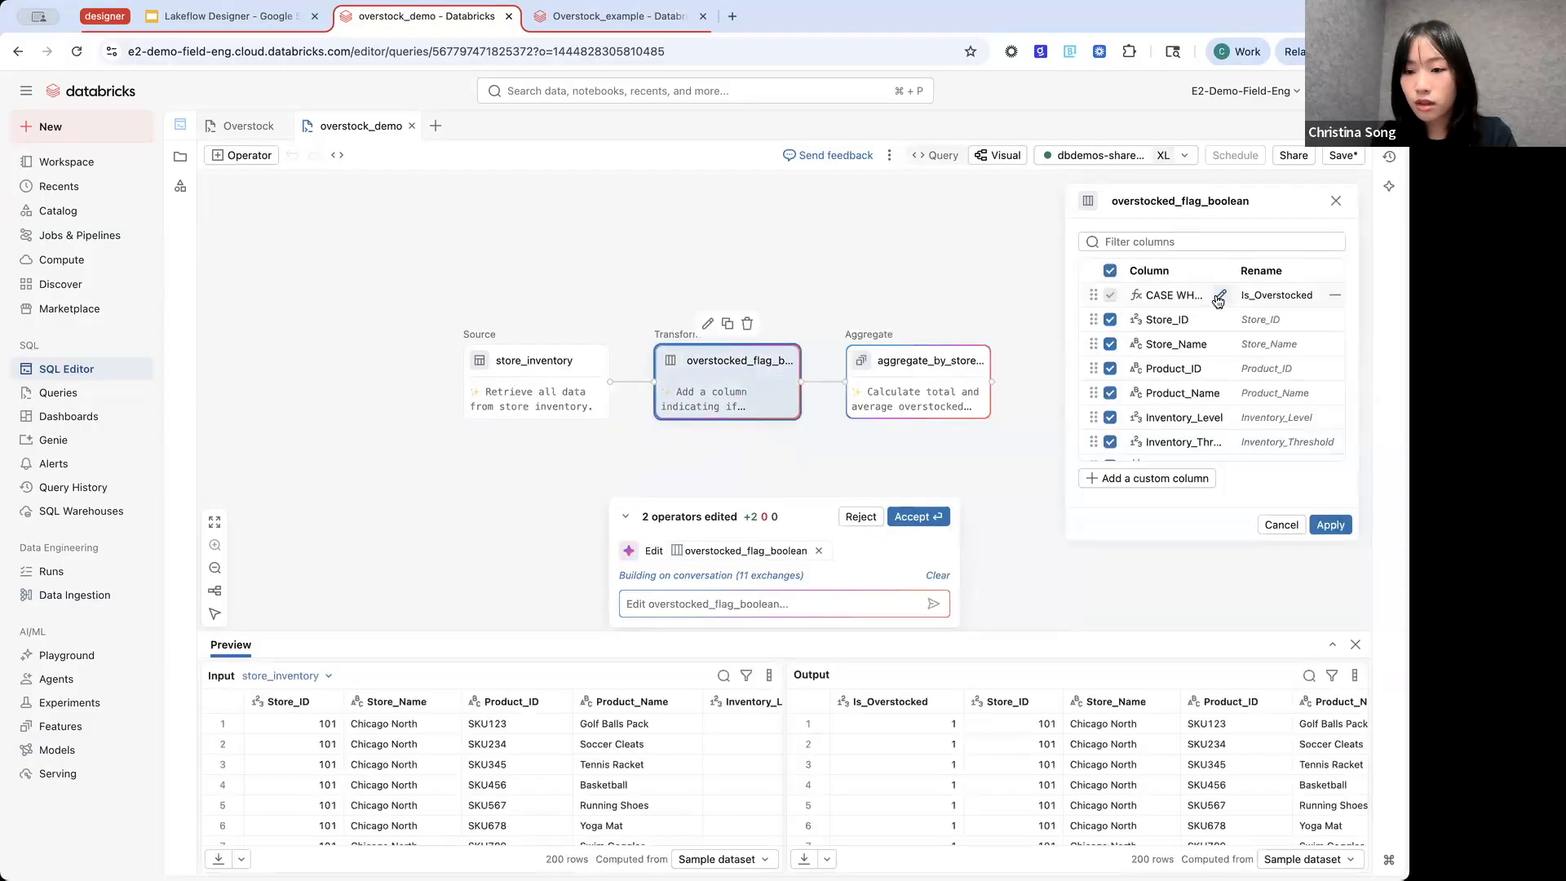
{"action": "left_click", "coordinate": [1220, 297]}
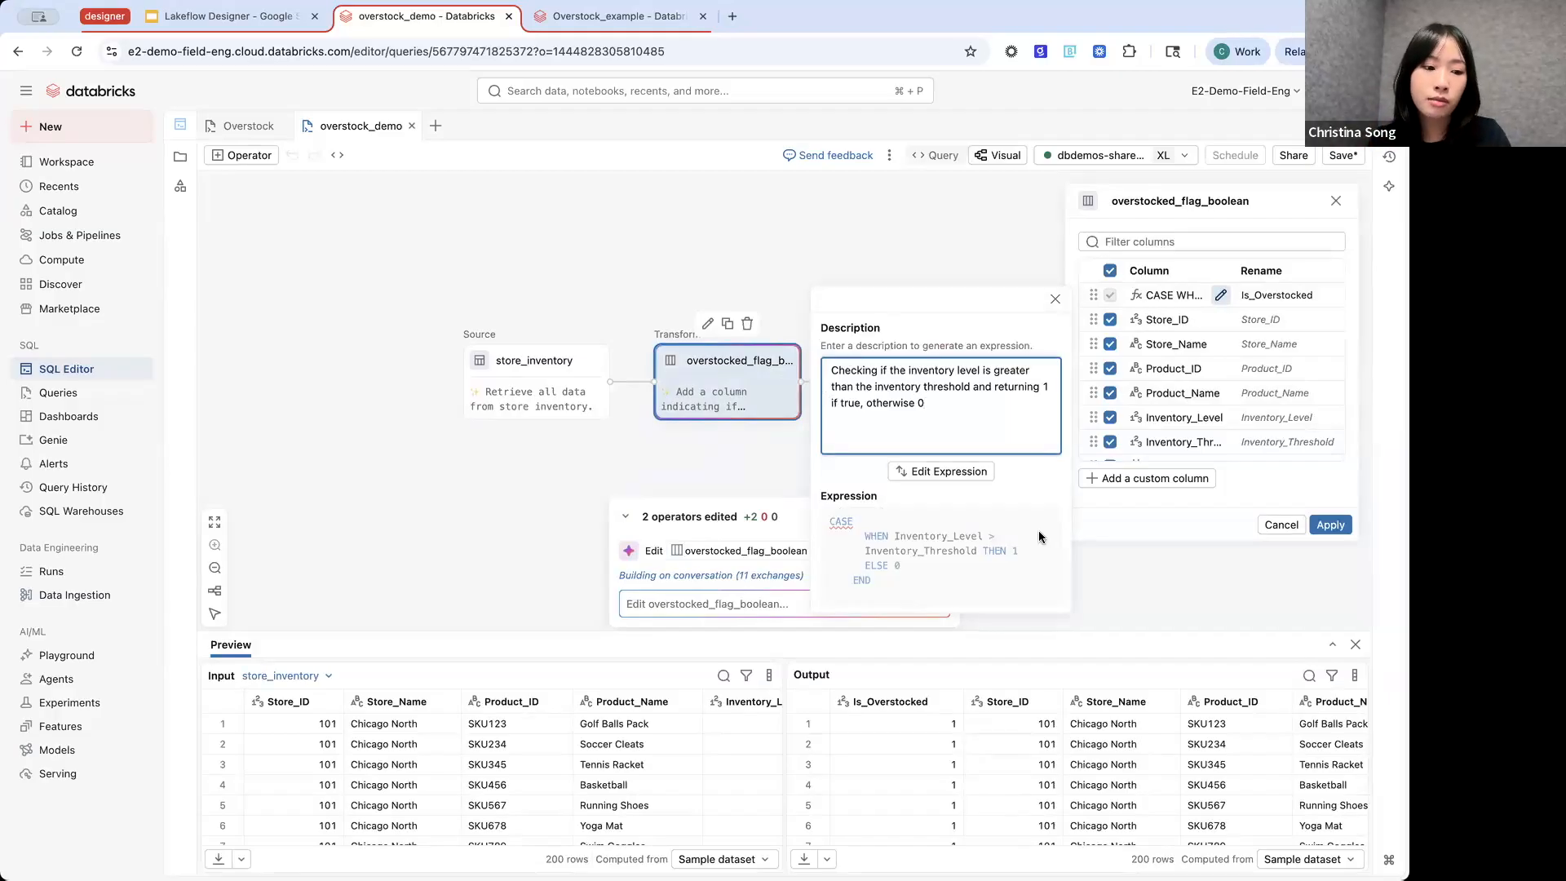
{"action": "left_click", "coordinate": [964, 473]}
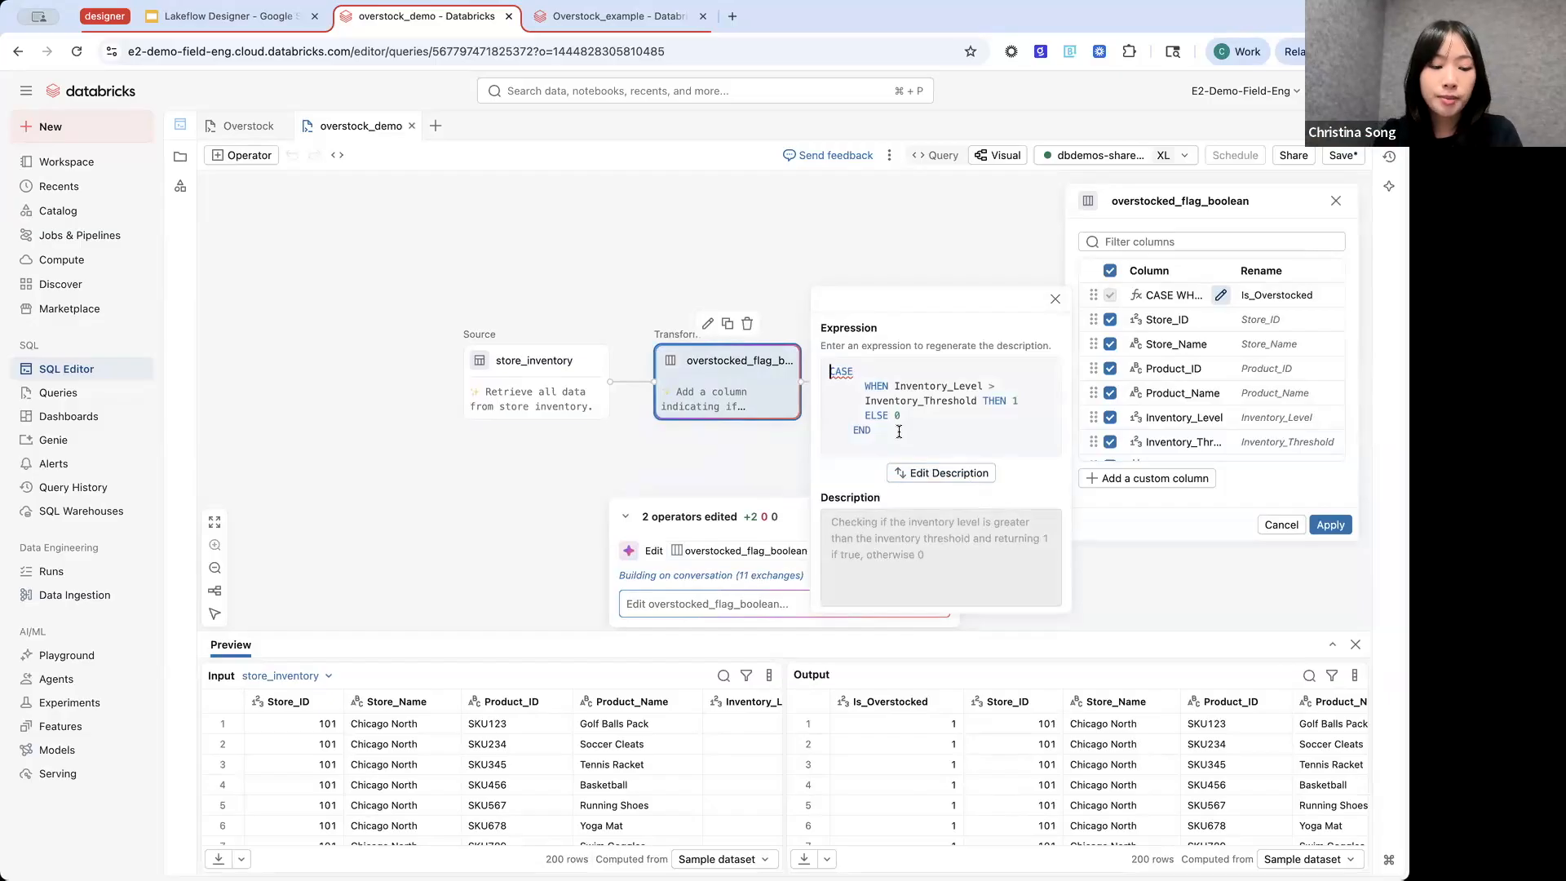
{"action": "left_click", "coordinate": [1056, 300]}
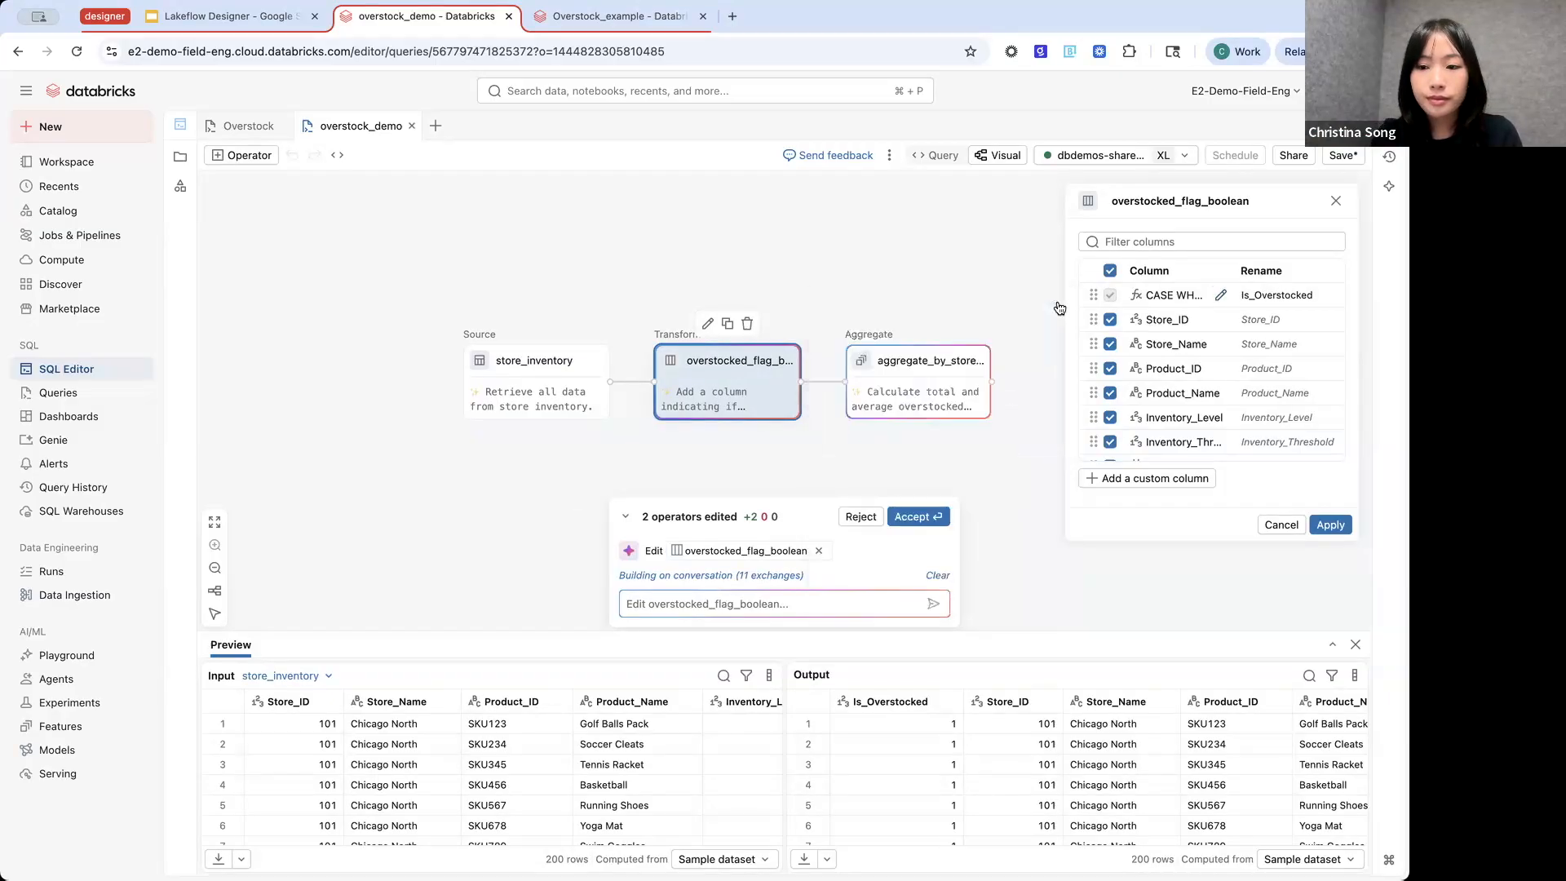
- Check the query view once more, and read through the pipeline's SQL in an editor shown beside the visual canvas
{"action": "left_click", "coordinate": [942, 156]}
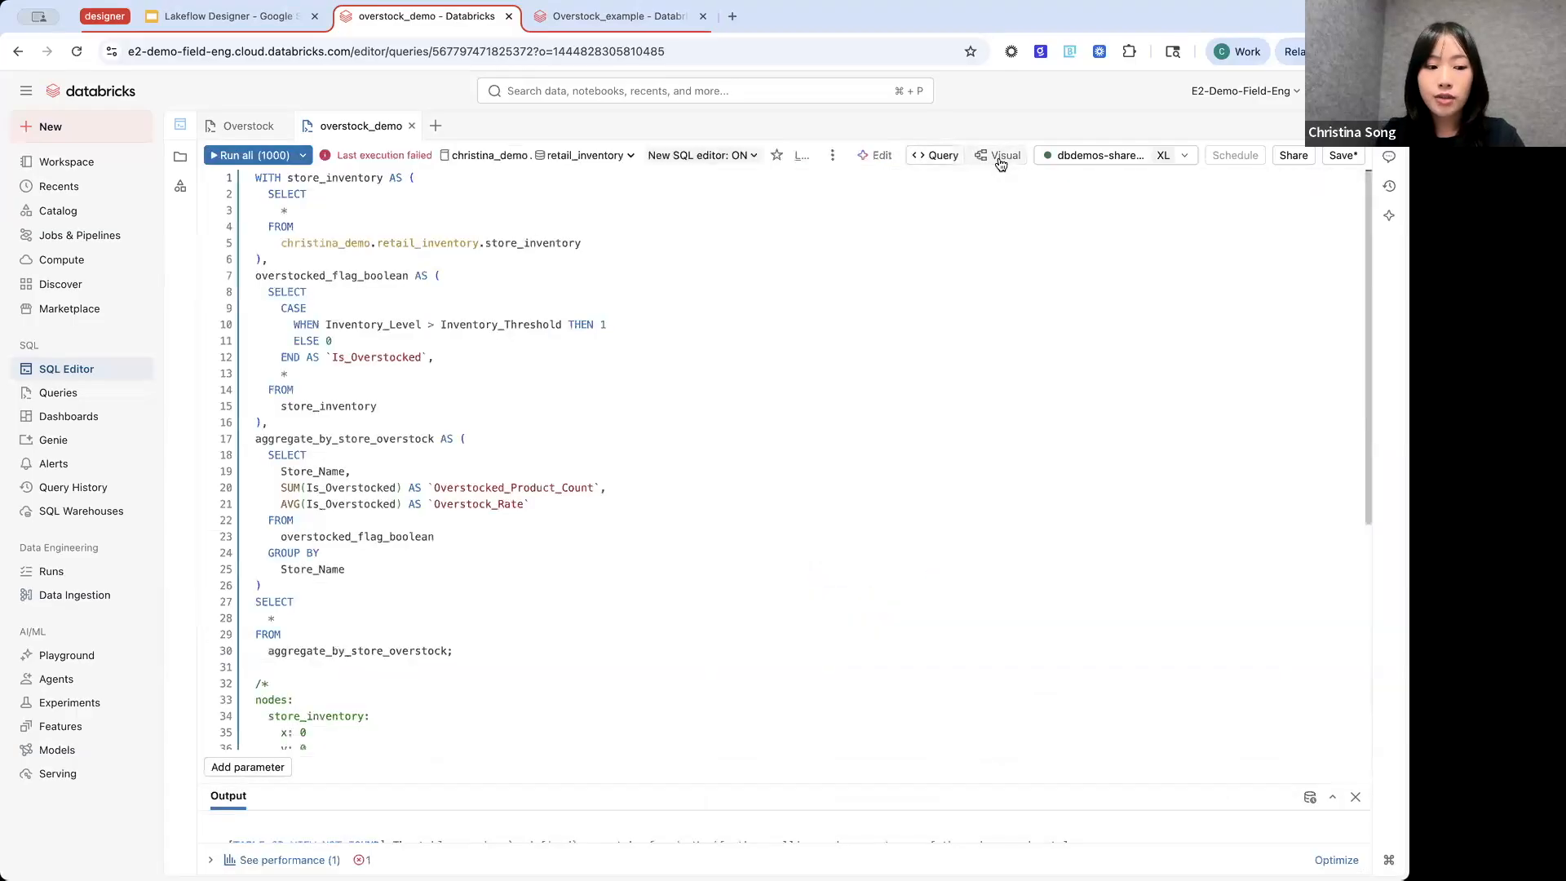
{"action": "left_click", "coordinate": [1000, 163]}
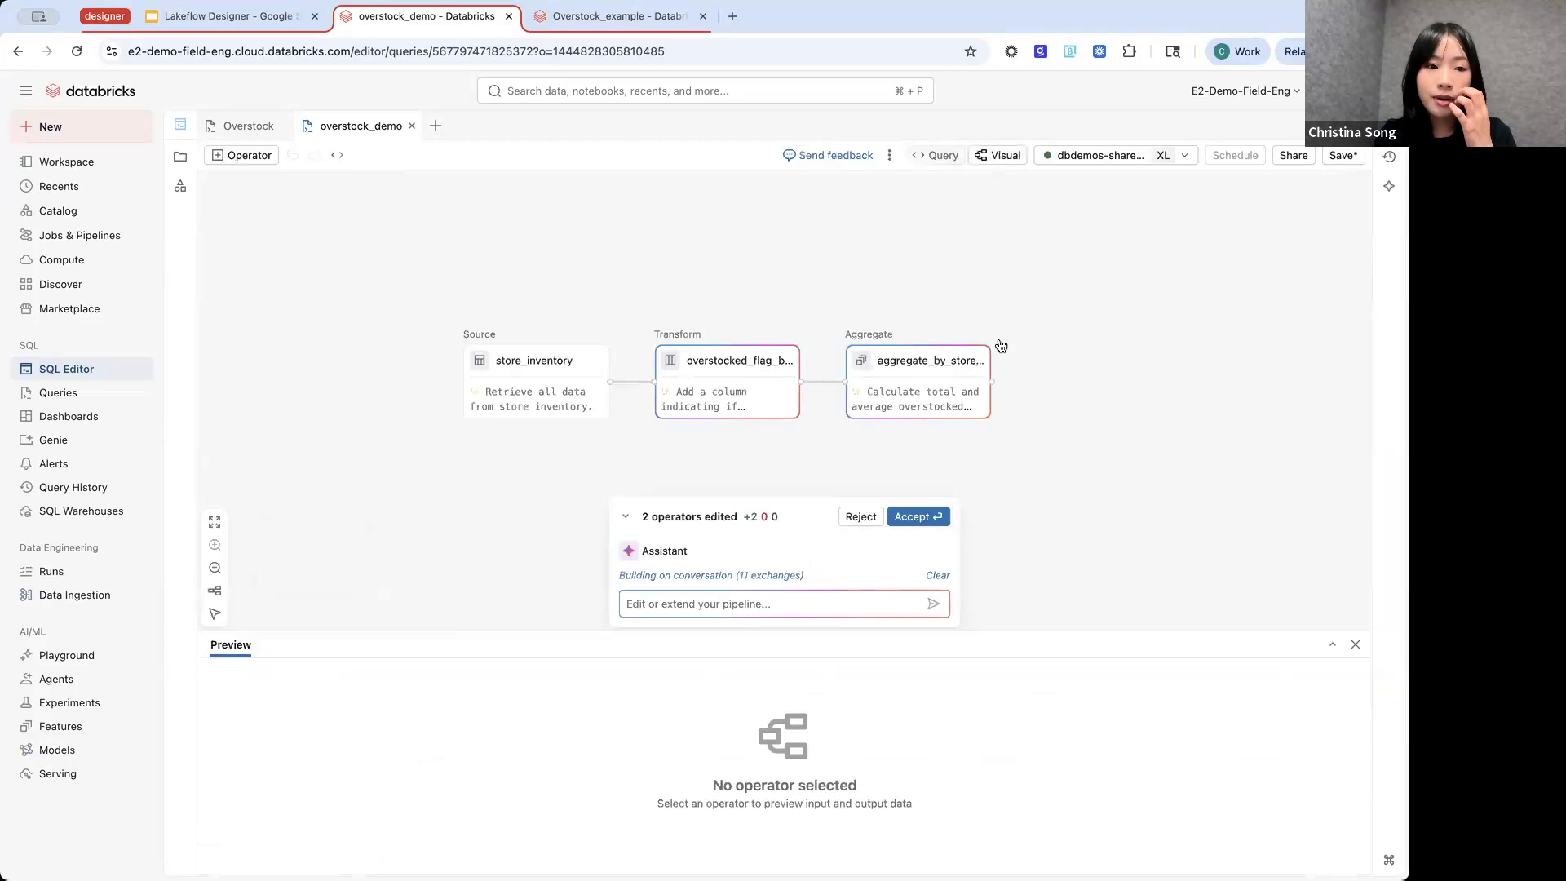
{"action": "left_click", "coordinate": [338, 156]}
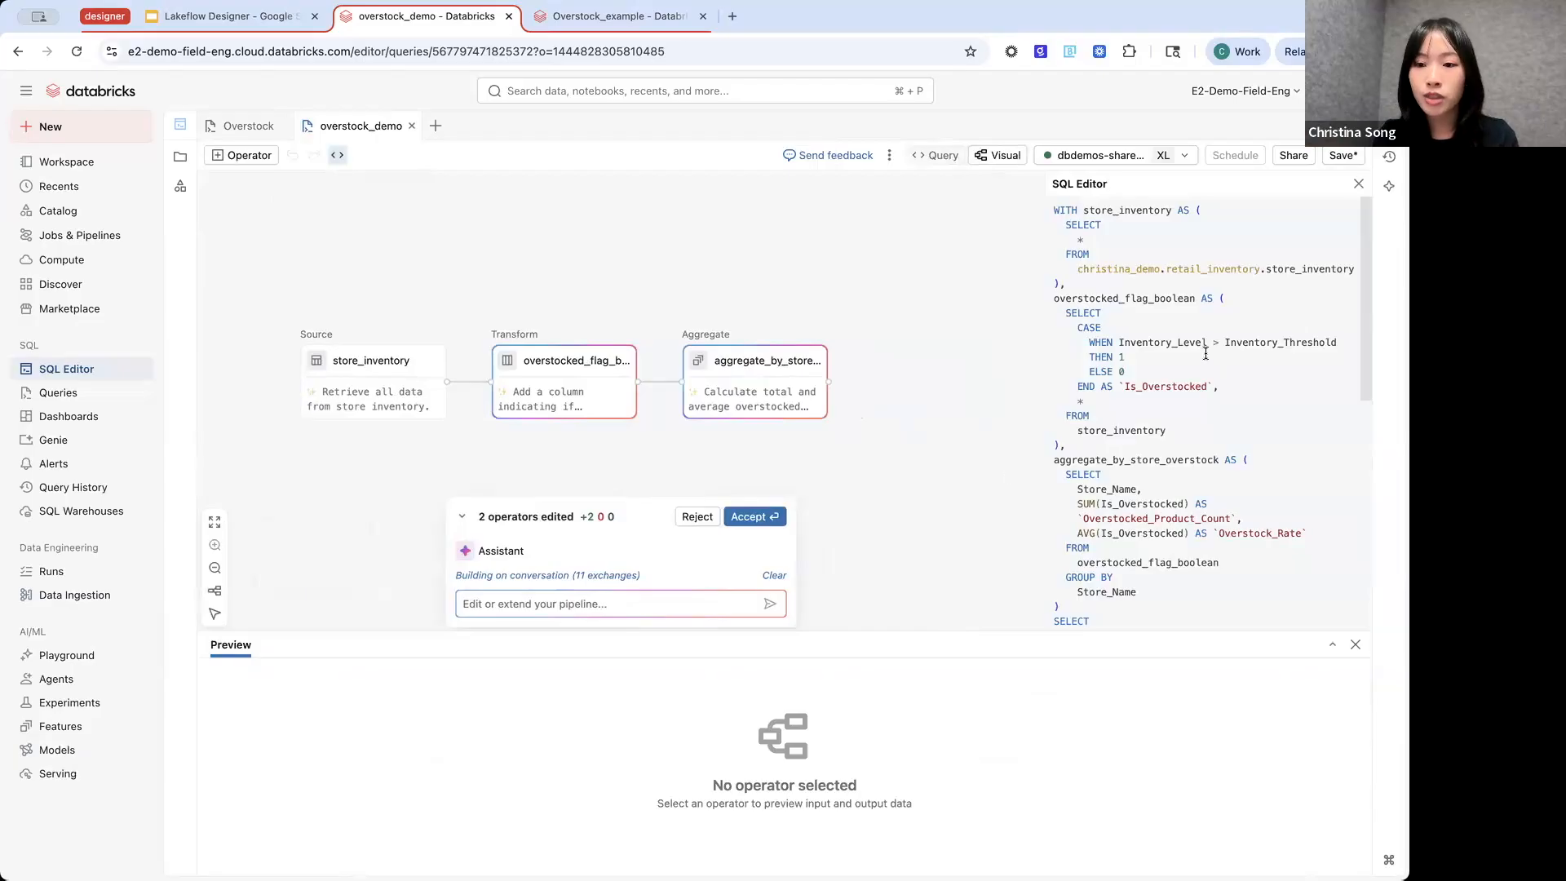
{"action": "scroll", "coordinate": [1251, 371], "scroll_direction": "down", "scroll_amount": 10}
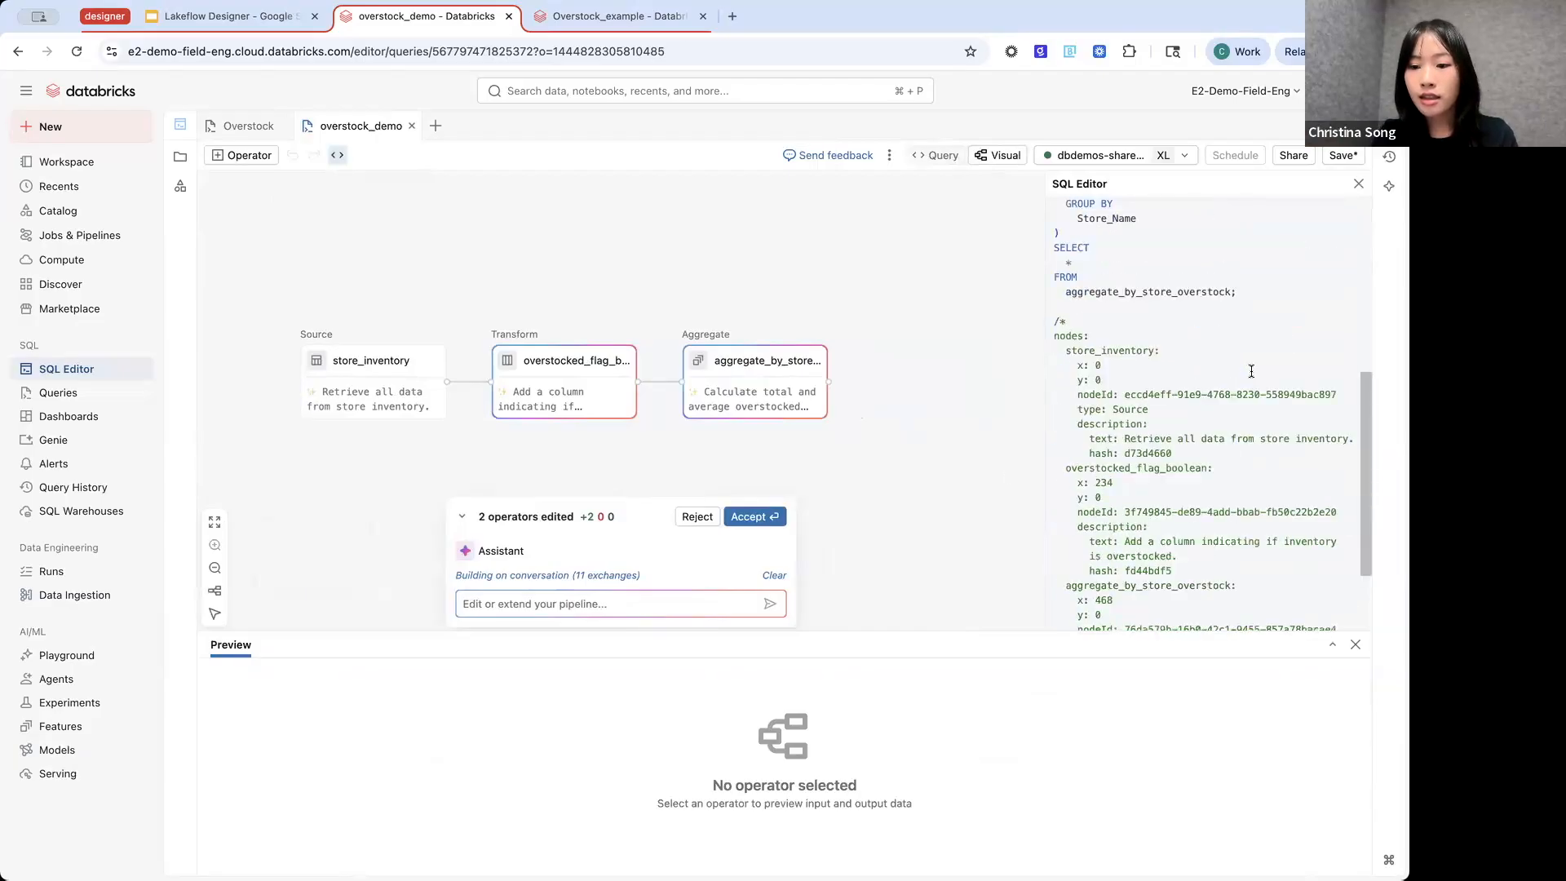
{"action": "scroll", "coordinate": [1251, 372], "scroll_direction": "up", "scroll_amount": 10}
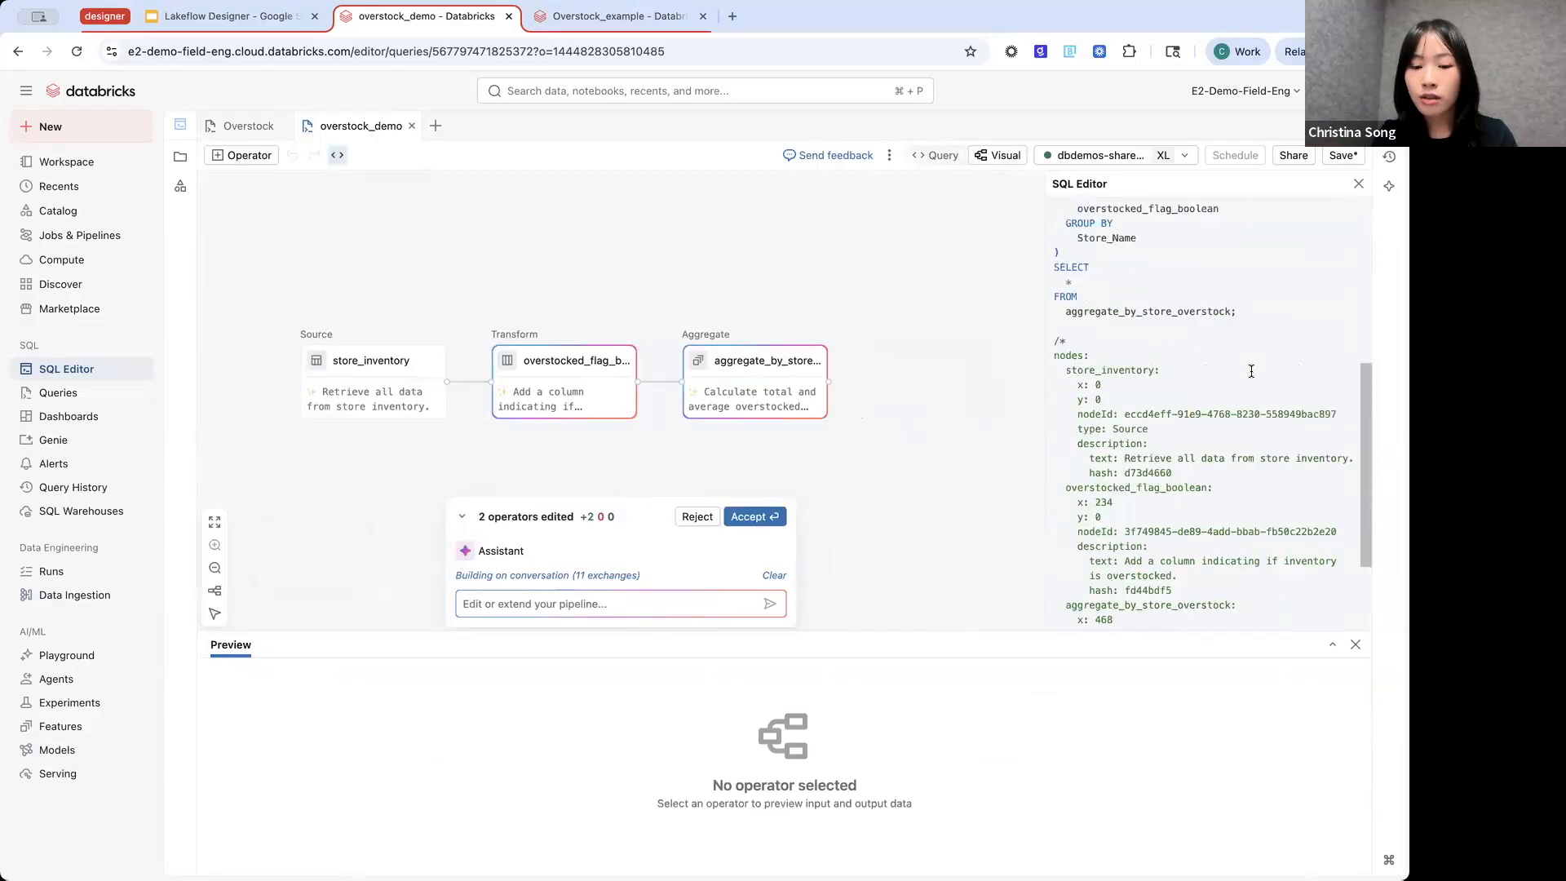
- Compare the aggregate_by_store_overstock and overstocked_flag_boolean operators with their highlighted SQL sections, and close the operator settings and SQL editor
{"action": "left_click", "coordinate": [796, 385]}
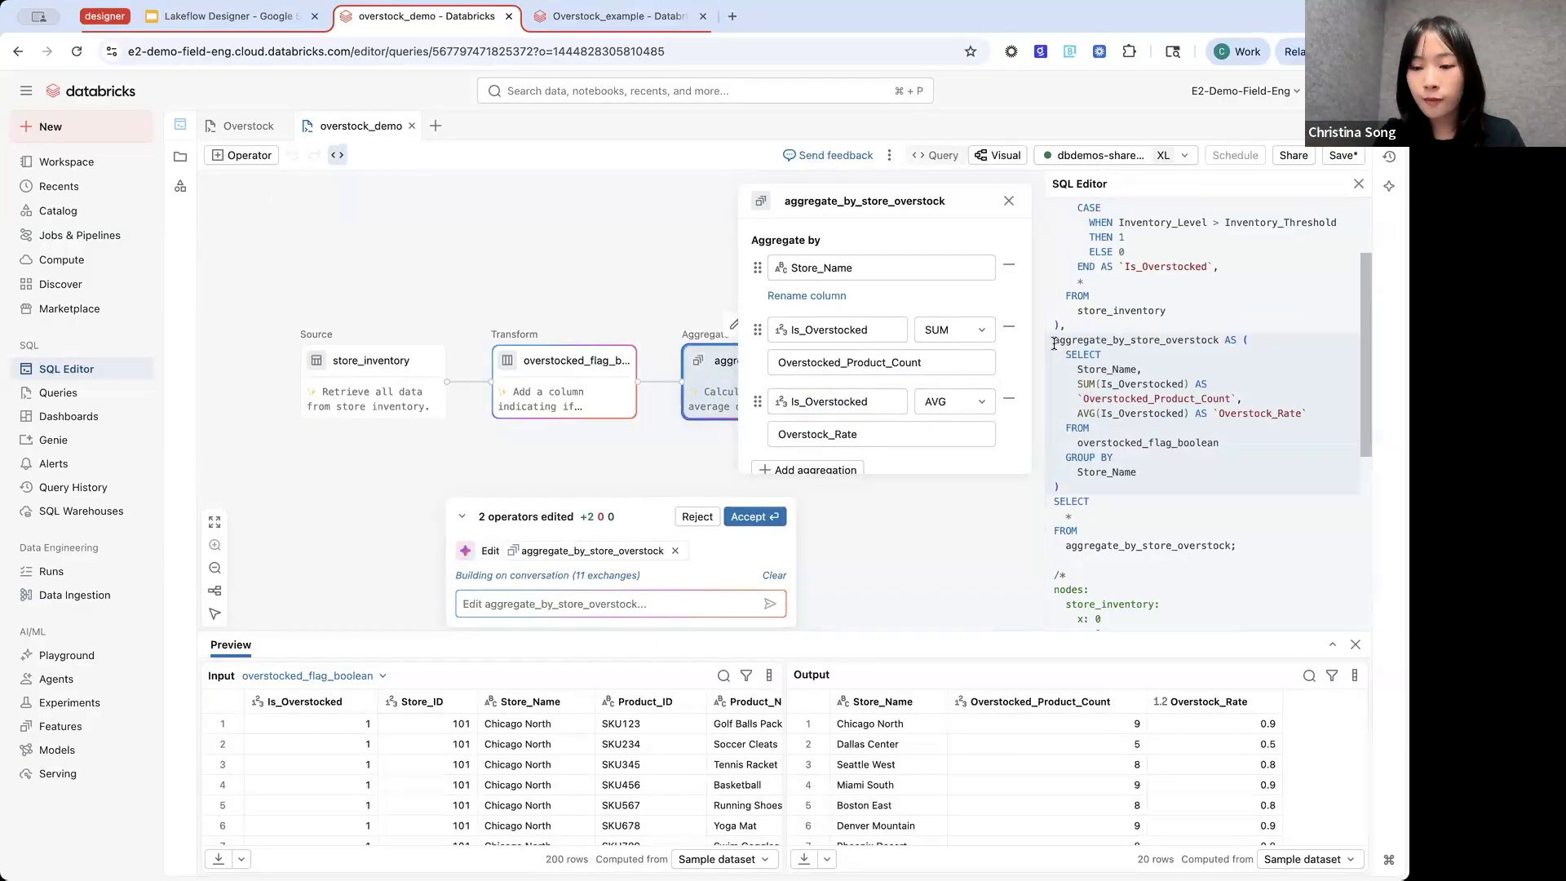
{"action": "left_click", "coordinate": [618, 390]}
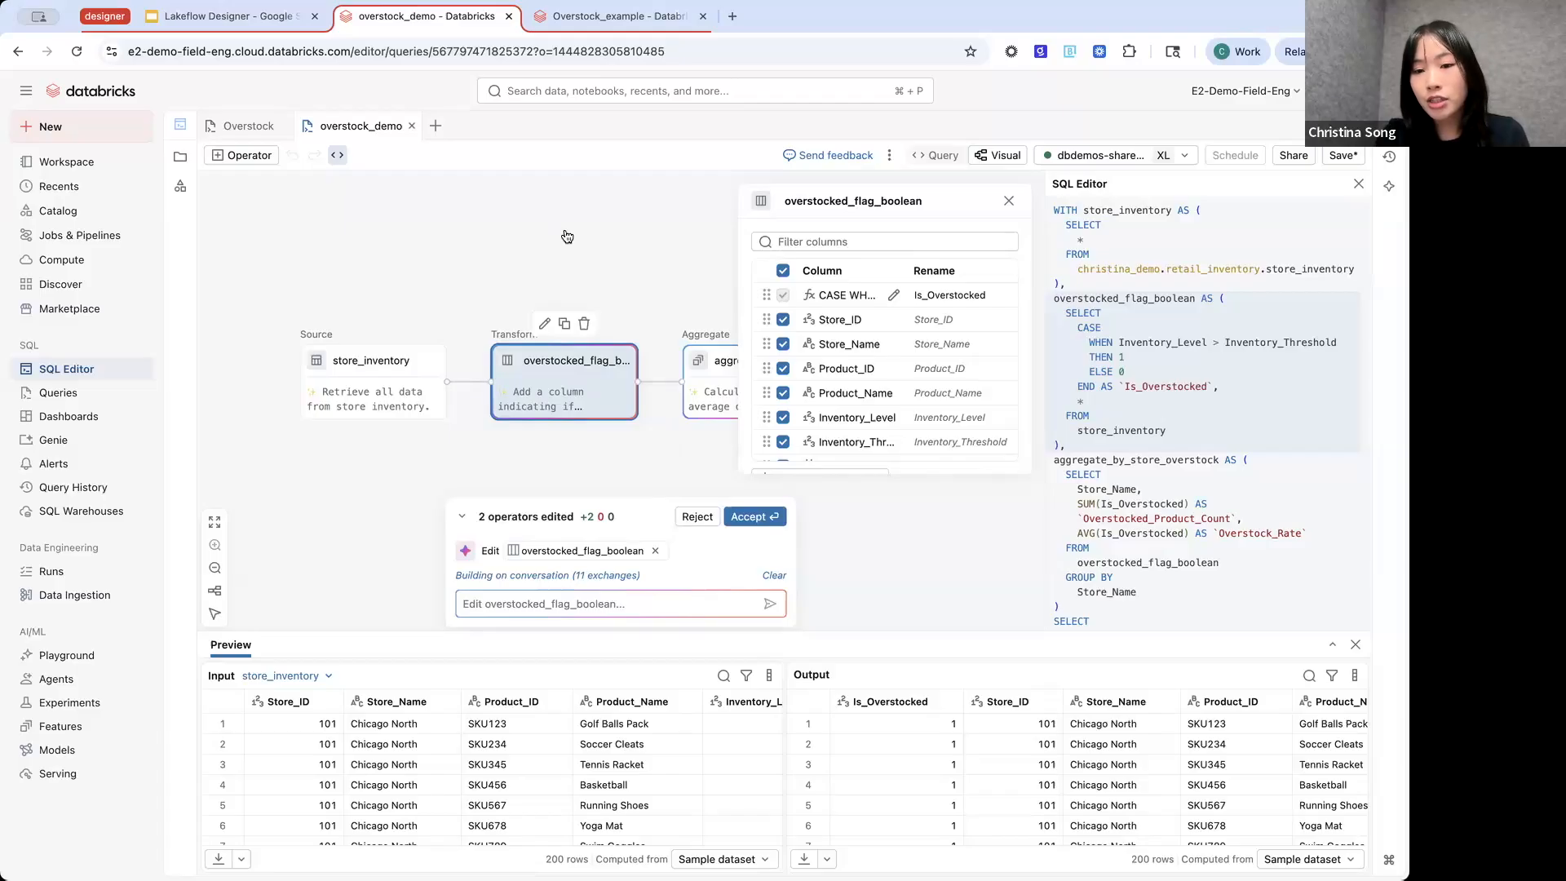
{"action": "left_click", "coordinate": [1010, 201]}
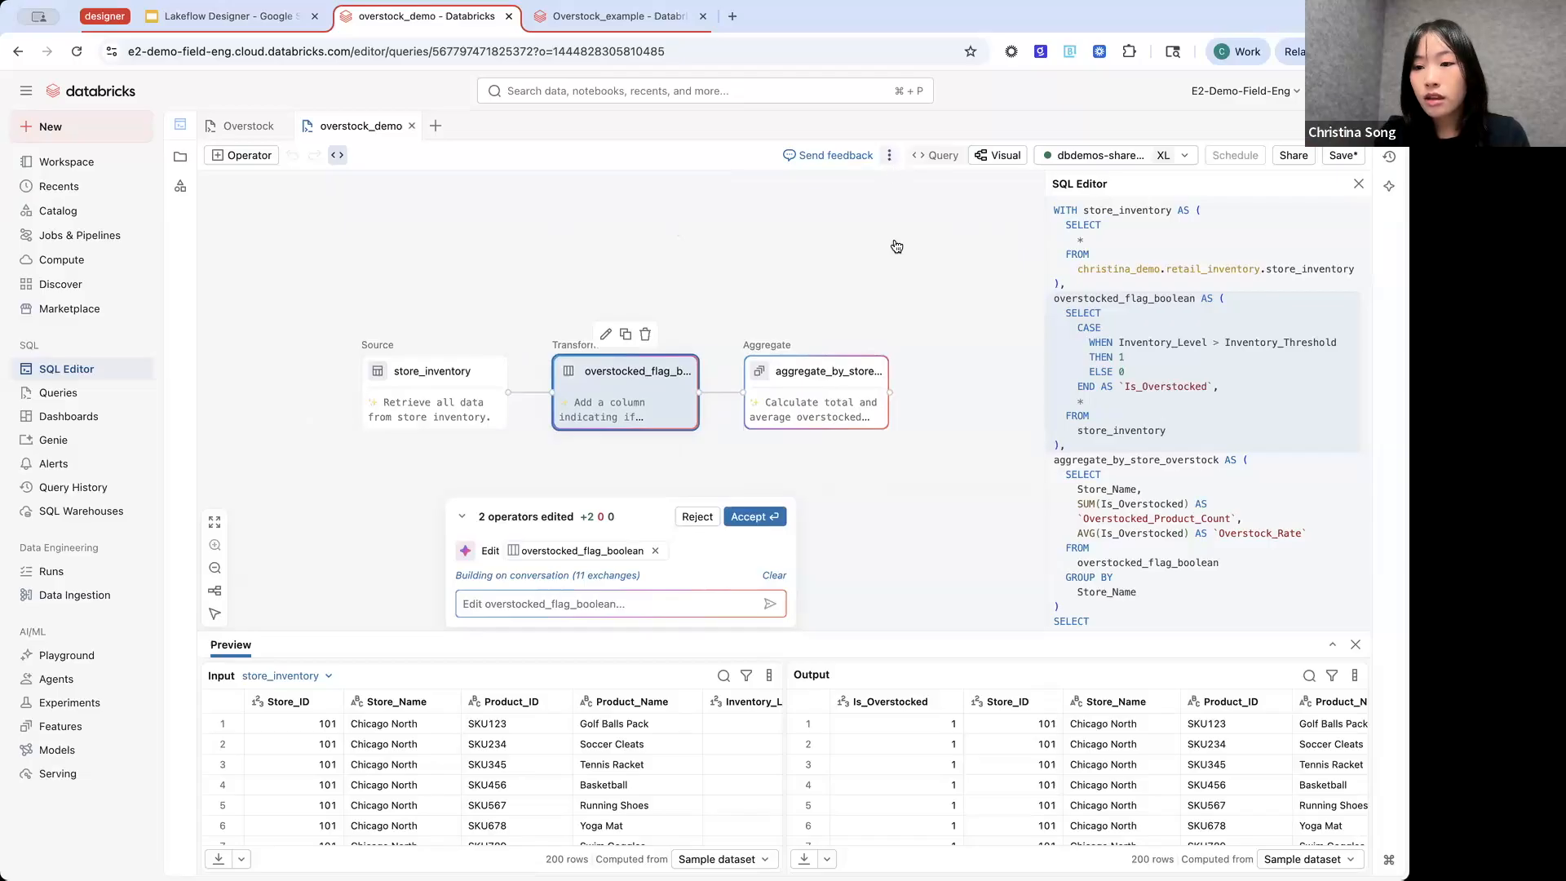
{"action": "left_click", "coordinate": [1358, 184]}
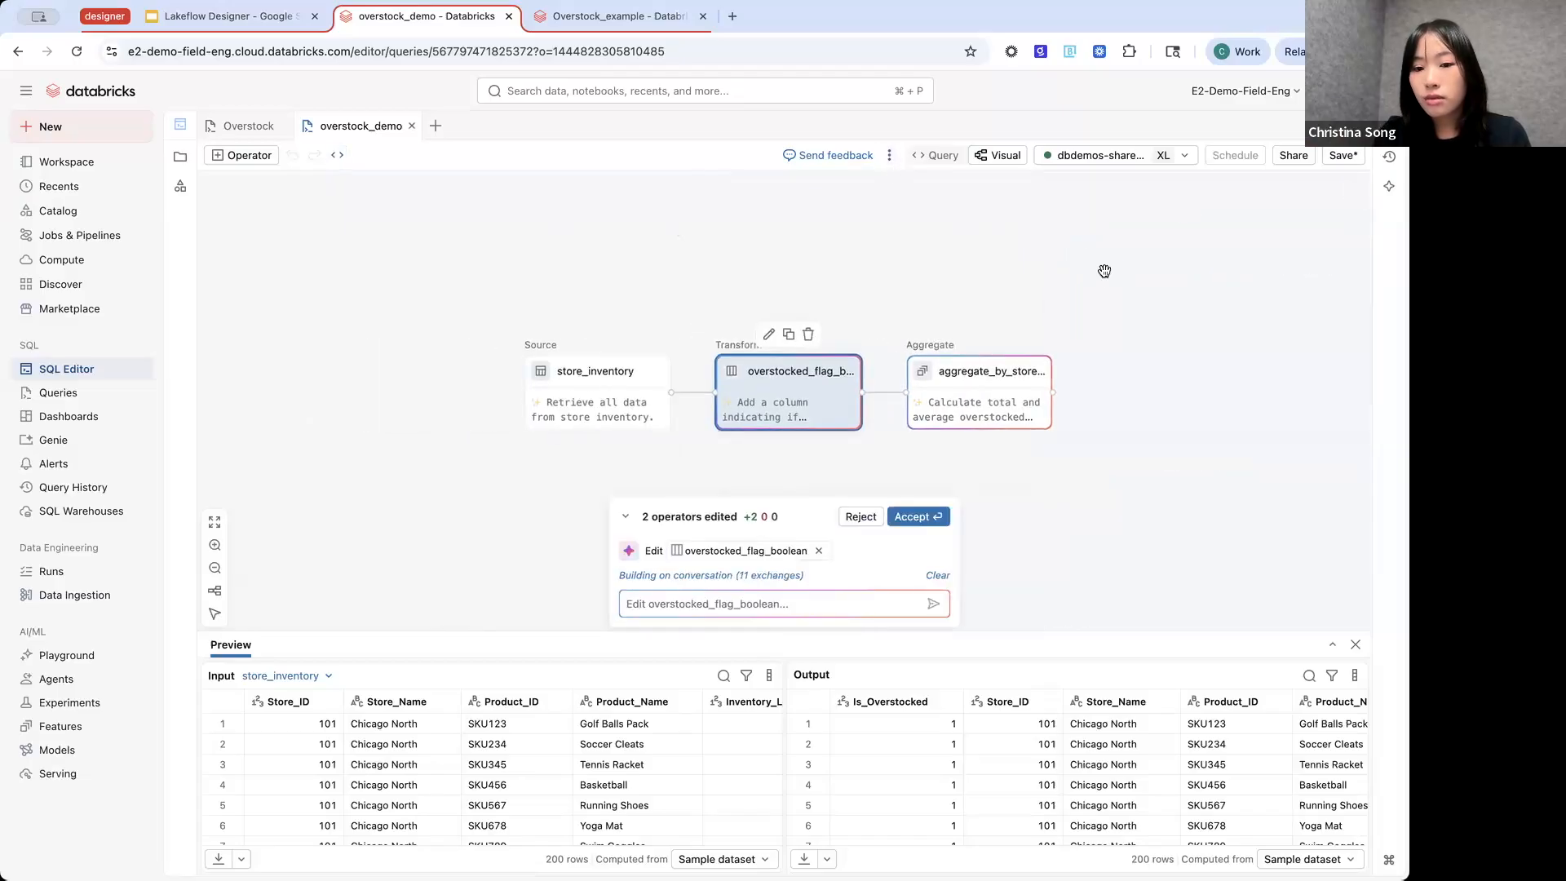
- Switch to the Overstock query and view its existing schedules and the form for a new schedule
{"action": "left_click", "coordinate": [245, 126]}
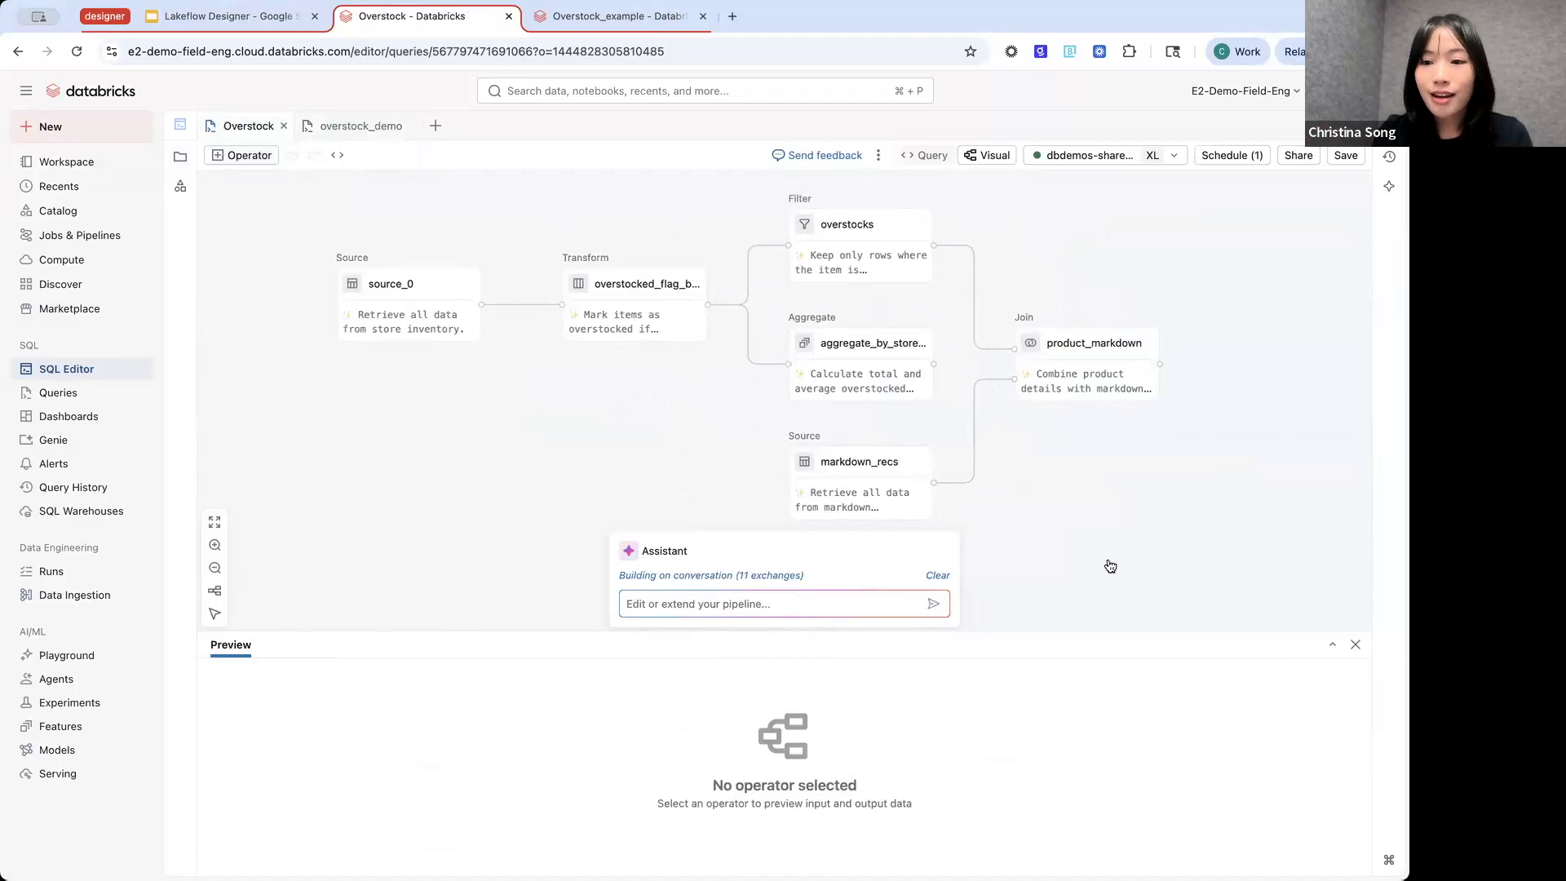
{"action": "left_click", "coordinate": [1232, 157]}
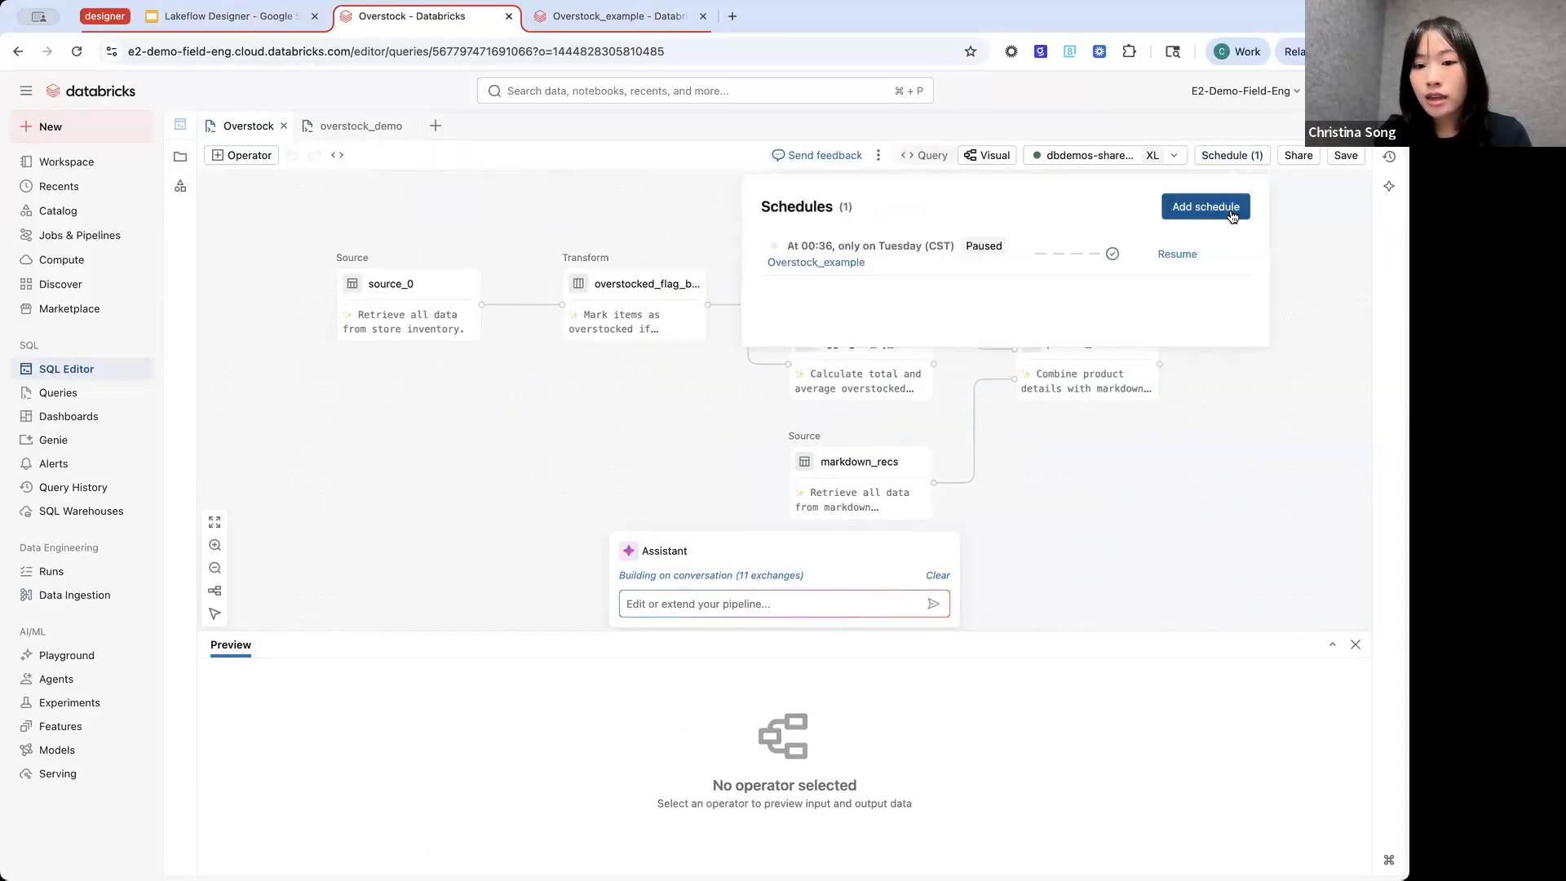
{"action": "left_click", "coordinate": [1232, 210]}
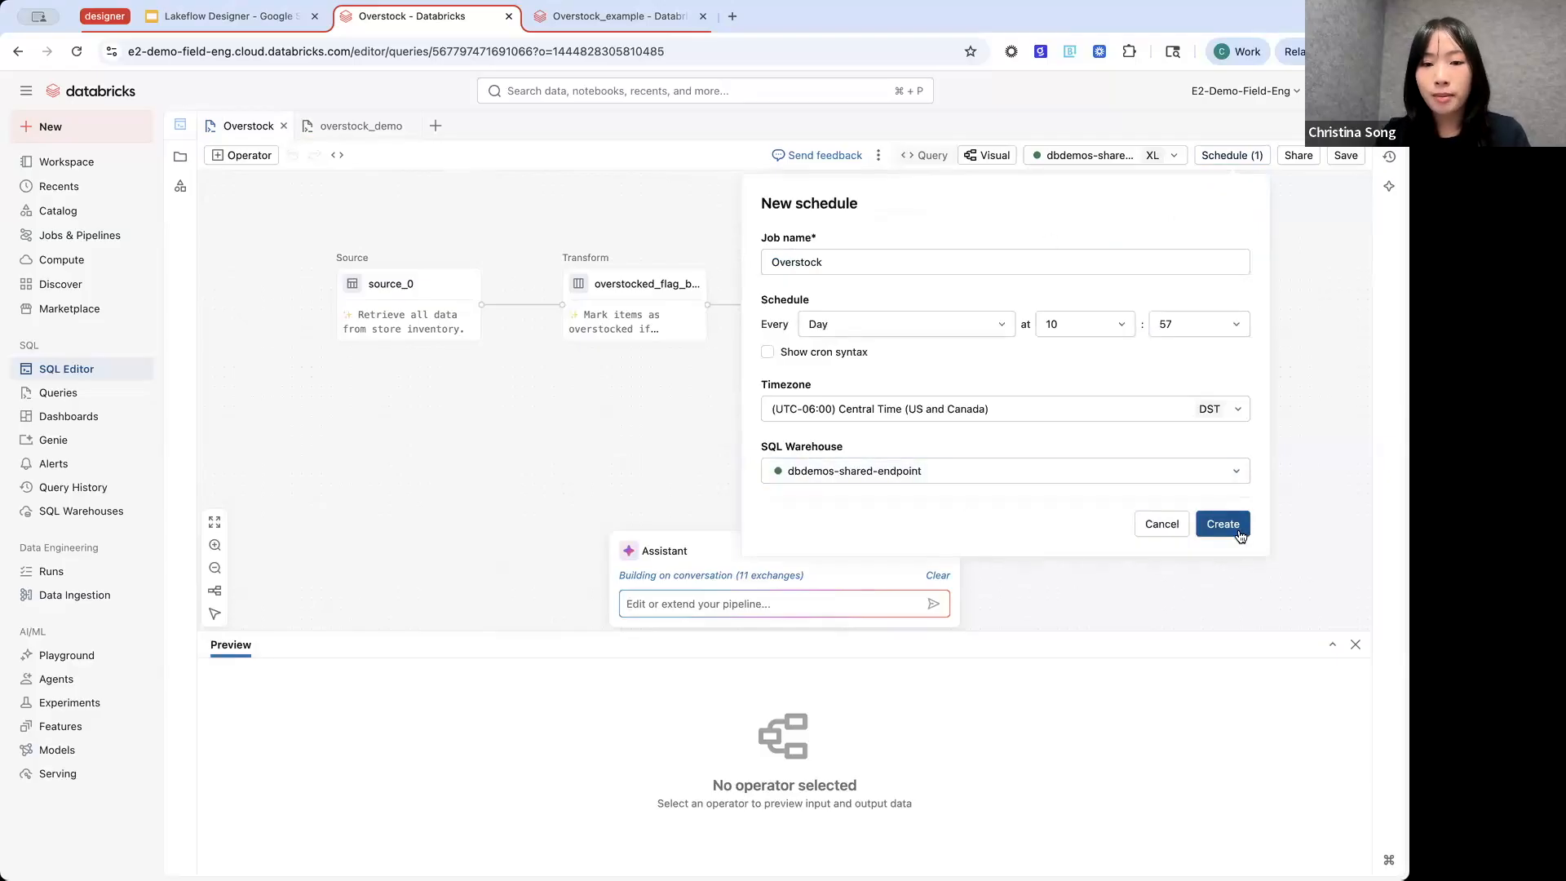
- Switch to the Overstock_example job and examine the refresh-query task's options for type, SQL task and SQL query without changing them
{"action": "left_click", "coordinate": [563, 20]}
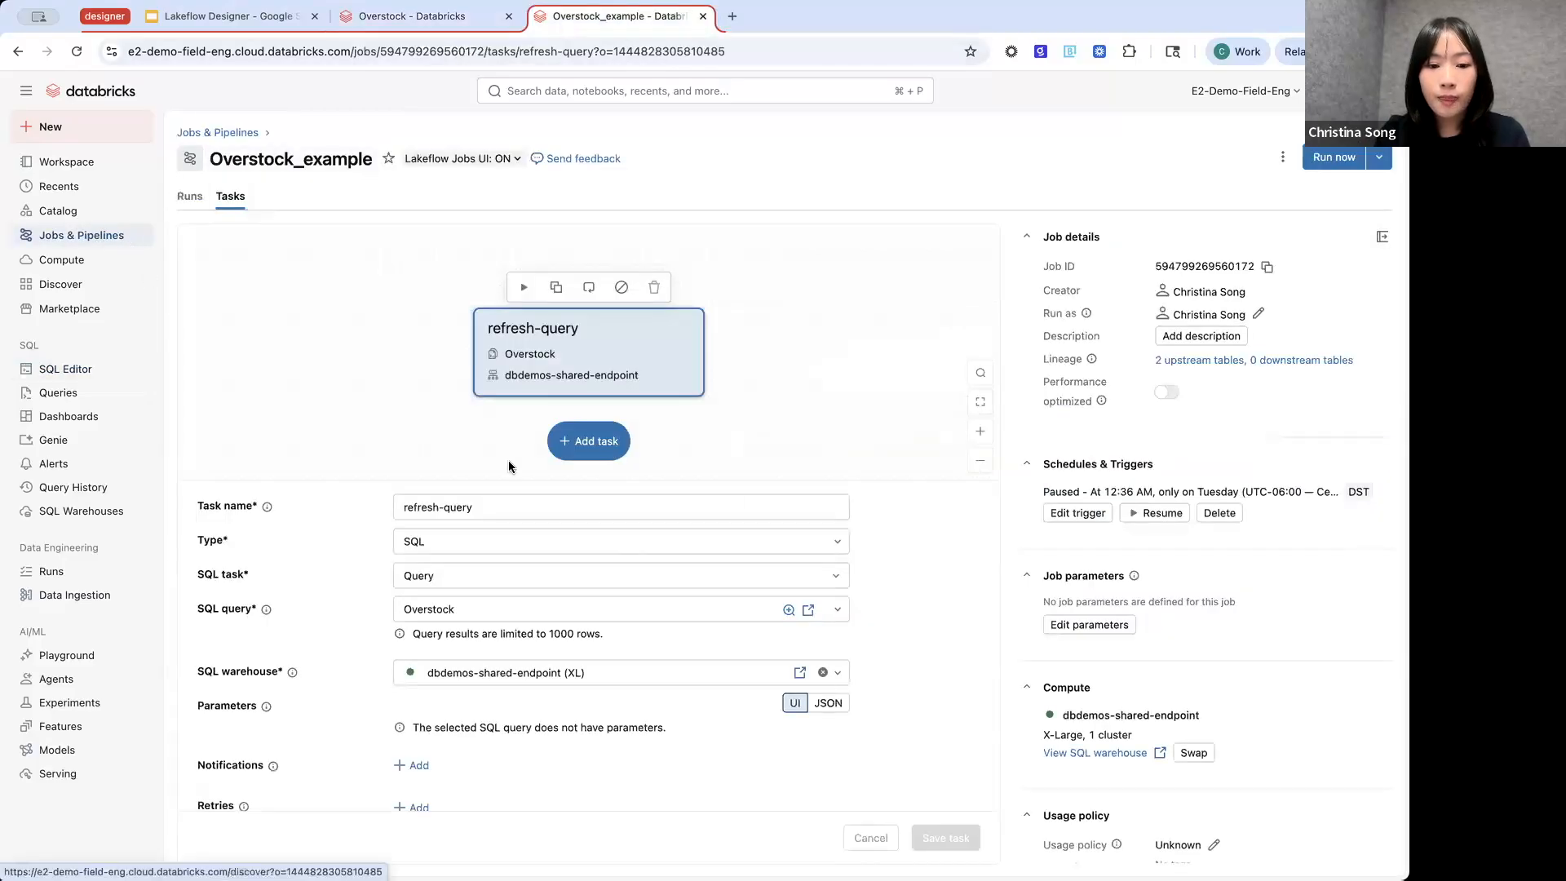
{"action": "left_click", "coordinate": [495, 583]}
{"action": "left_click", "coordinate": [479, 542]}
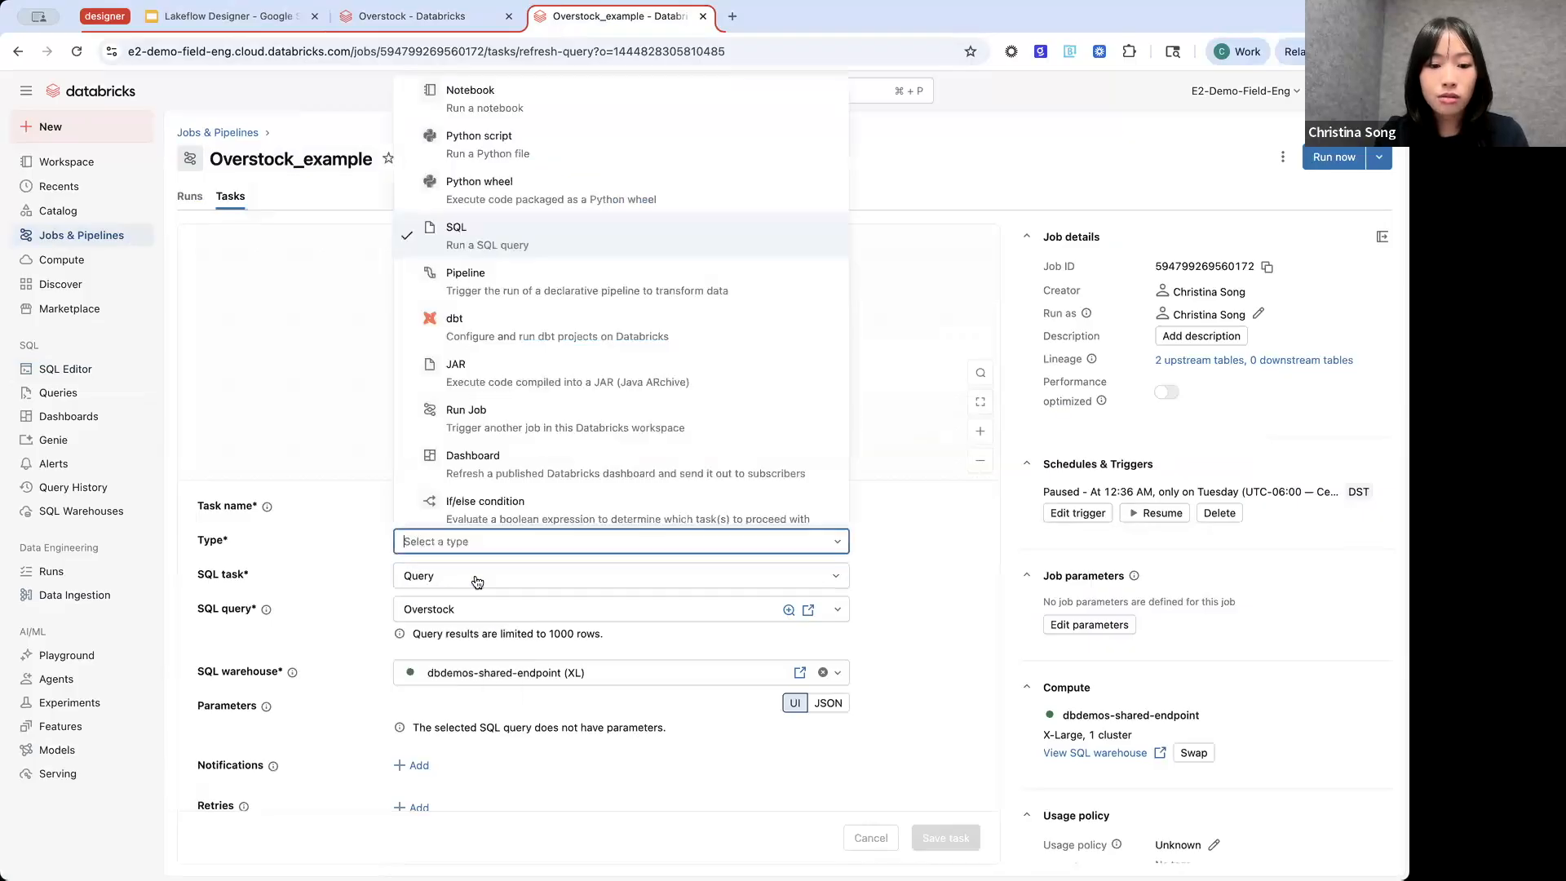
{"action": "left_click", "coordinate": [477, 582]}
{"action": "left_click", "coordinate": [574, 611]}
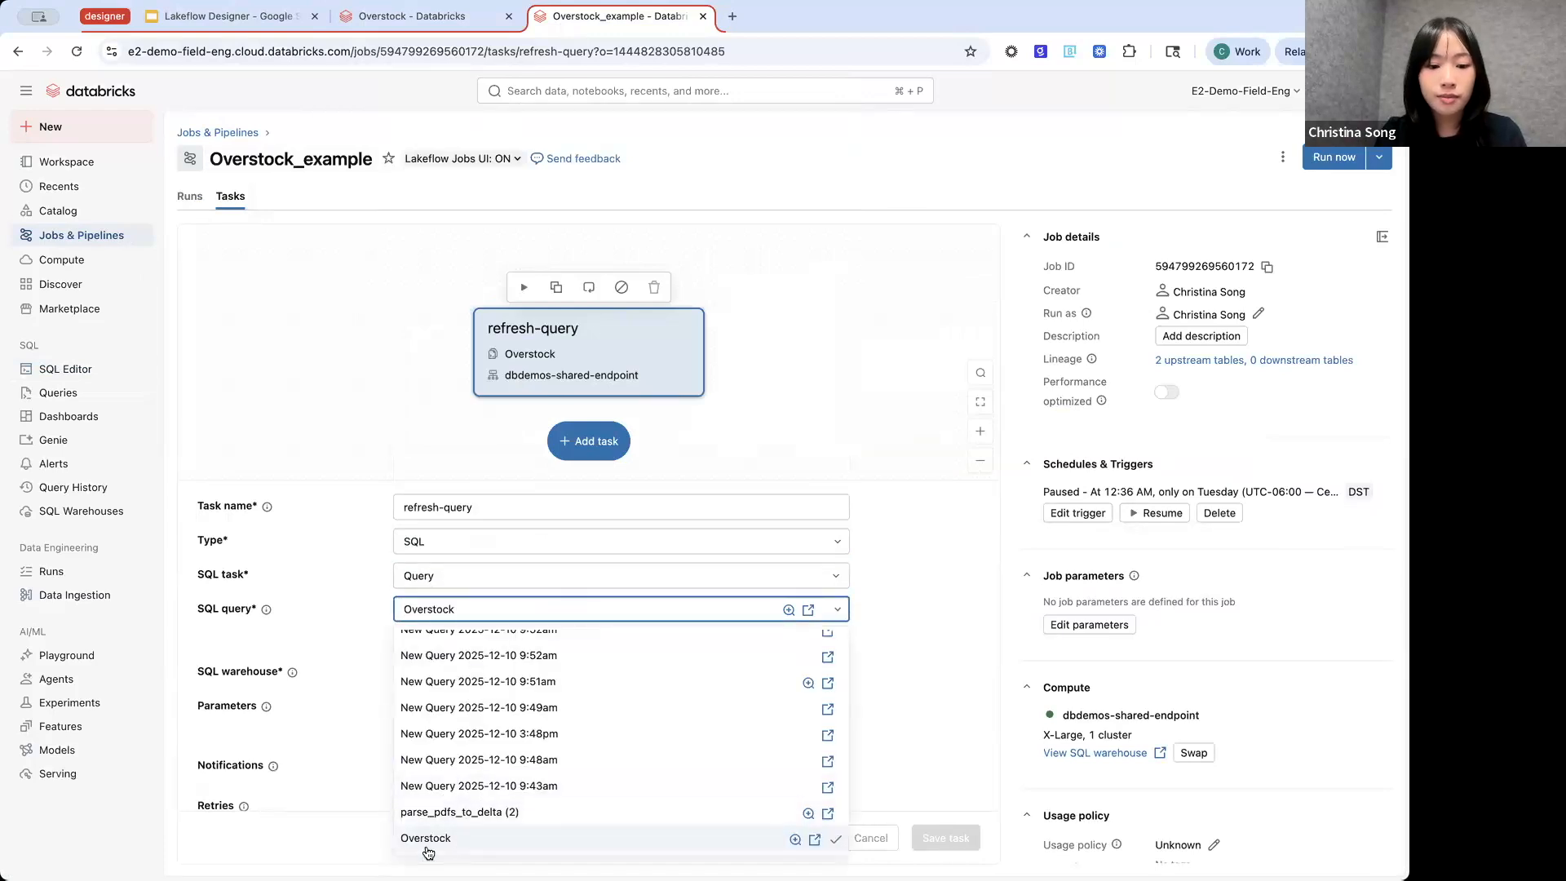
{"action": "left_click", "coordinate": [350, 605]}
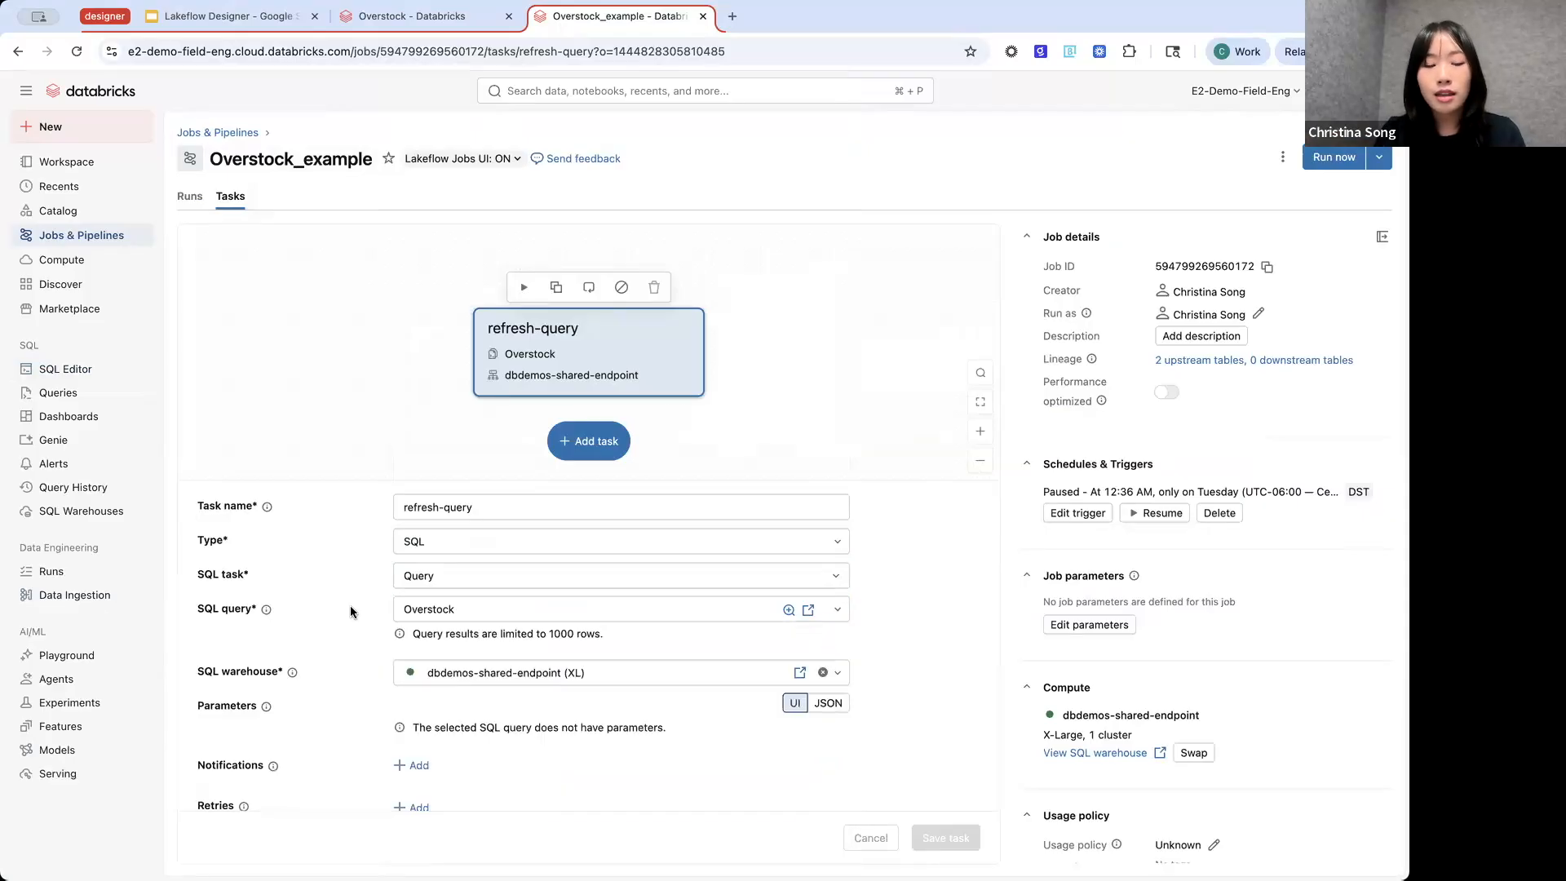